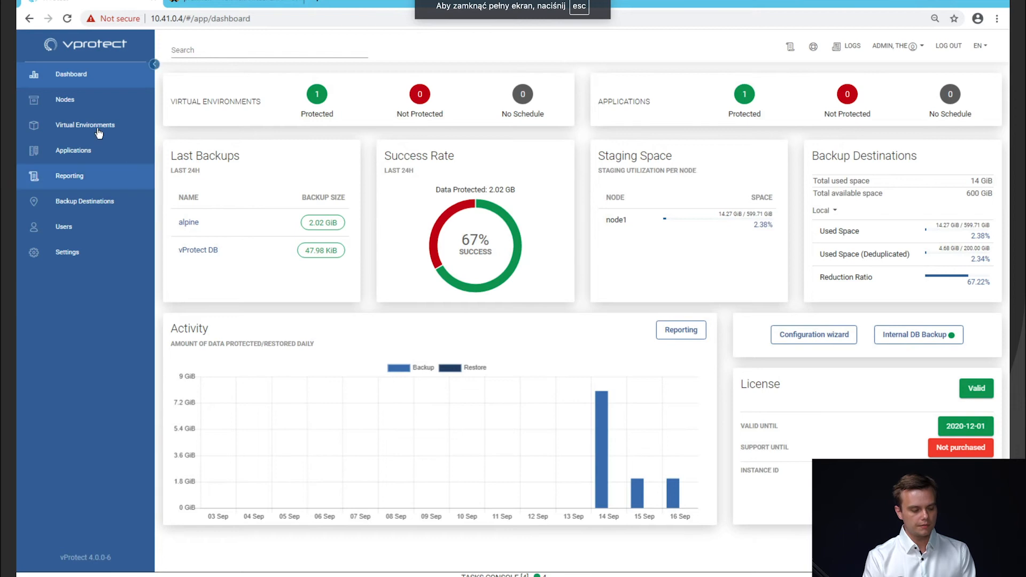
# Step: Run inventory synchronization for the Proxmox VE hypervisor 10.41.0.10 and check its task in the Tasks Console
pyautogui.click(74, 128)
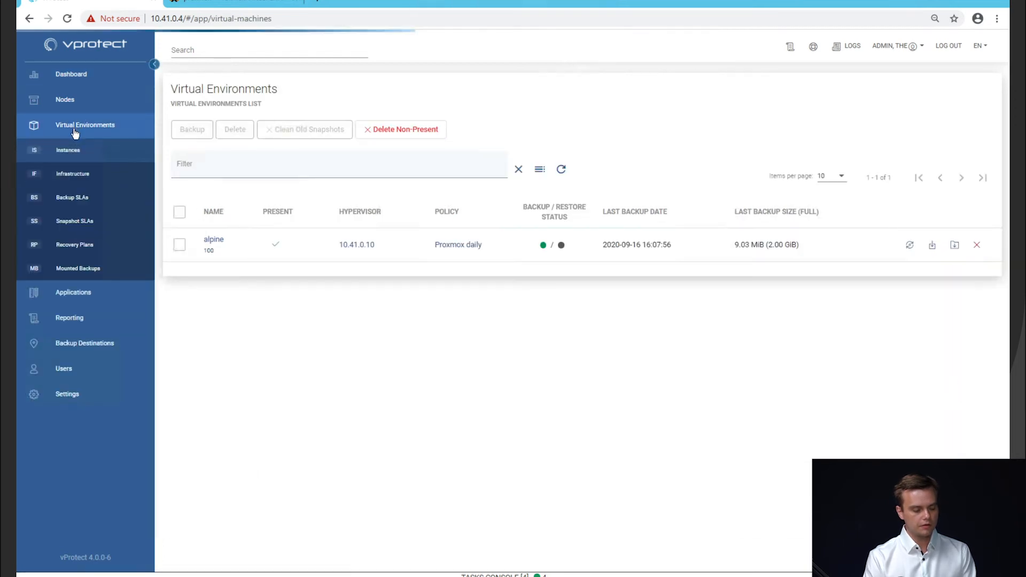
pyautogui.click(73, 175)
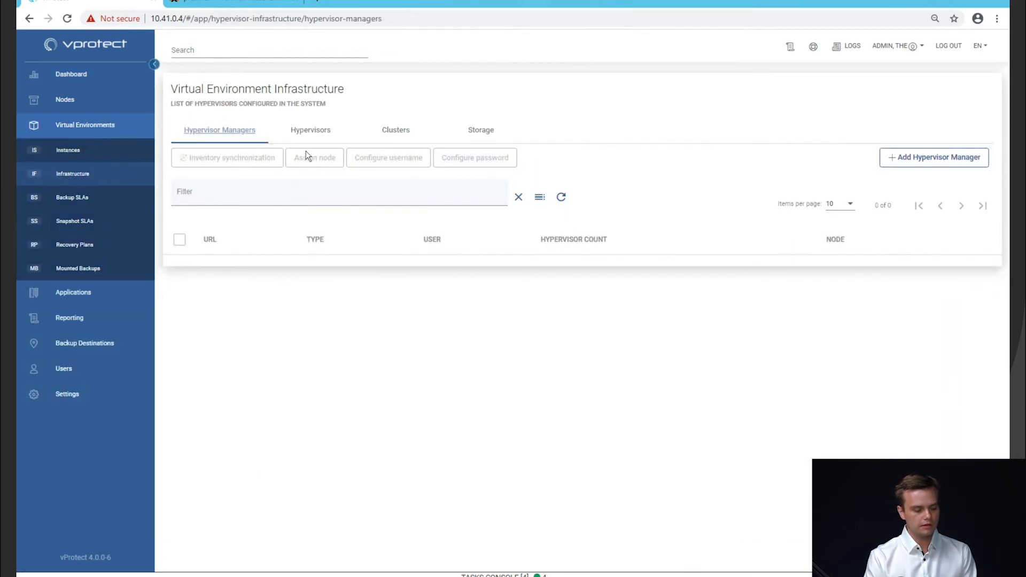
pyautogui.click(310, 131)
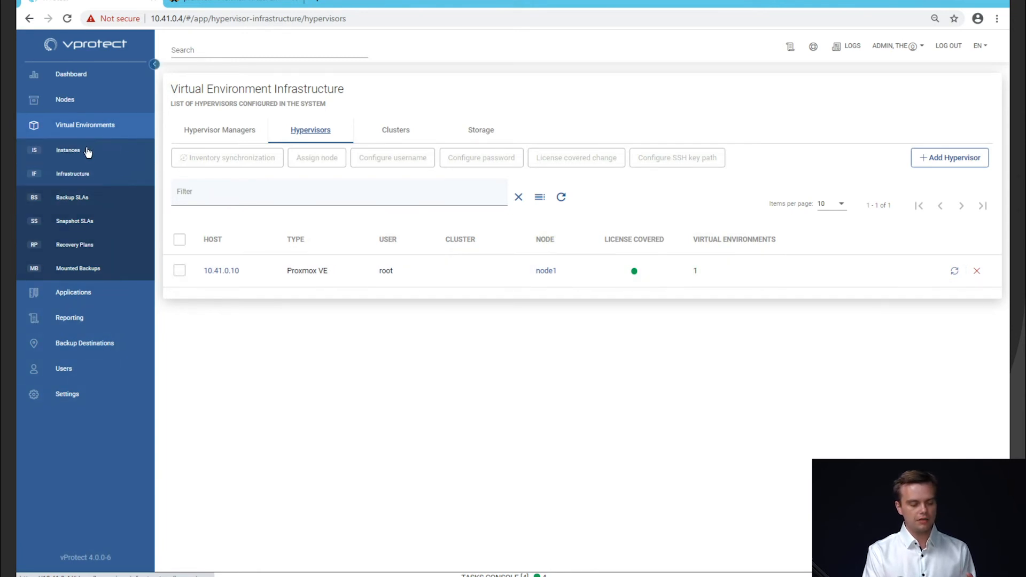
pyautogui.click(956, 272)
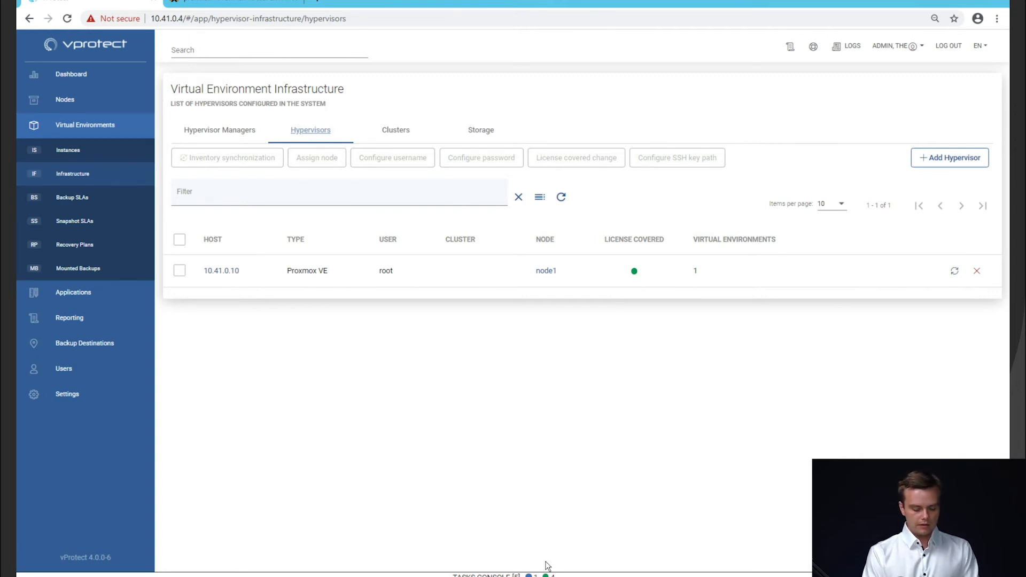
pyautogui.click(527, 575)
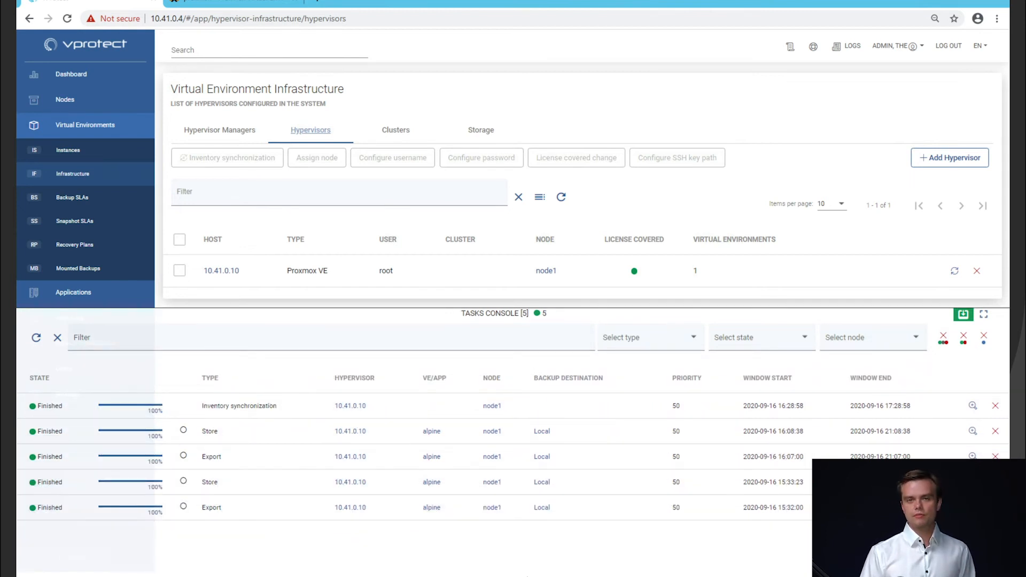
pyautogui.click(403, 311)
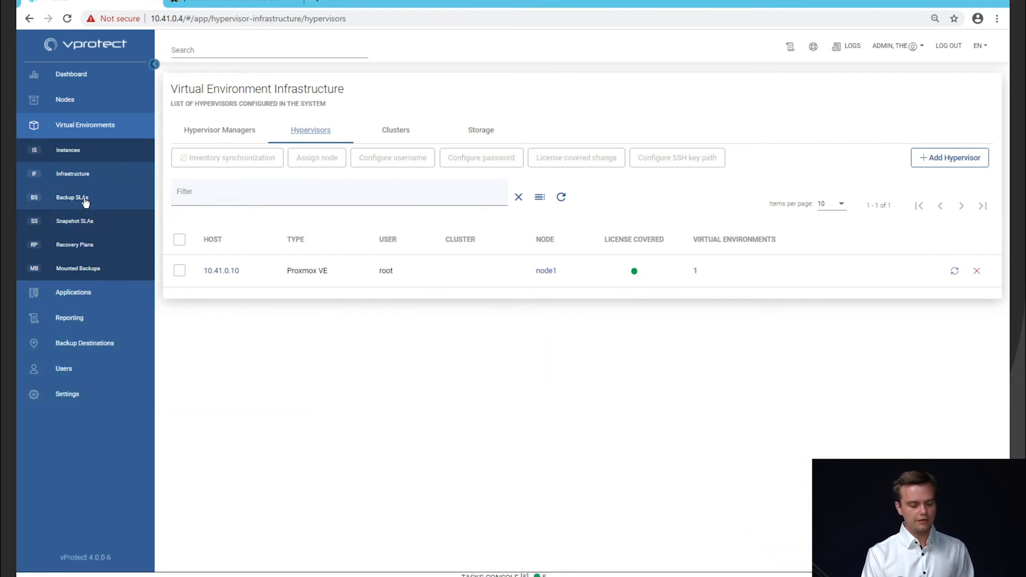
# Step: Open the details of the alpine virtual environment and view its backup history
pyautogui.click(67, 155)
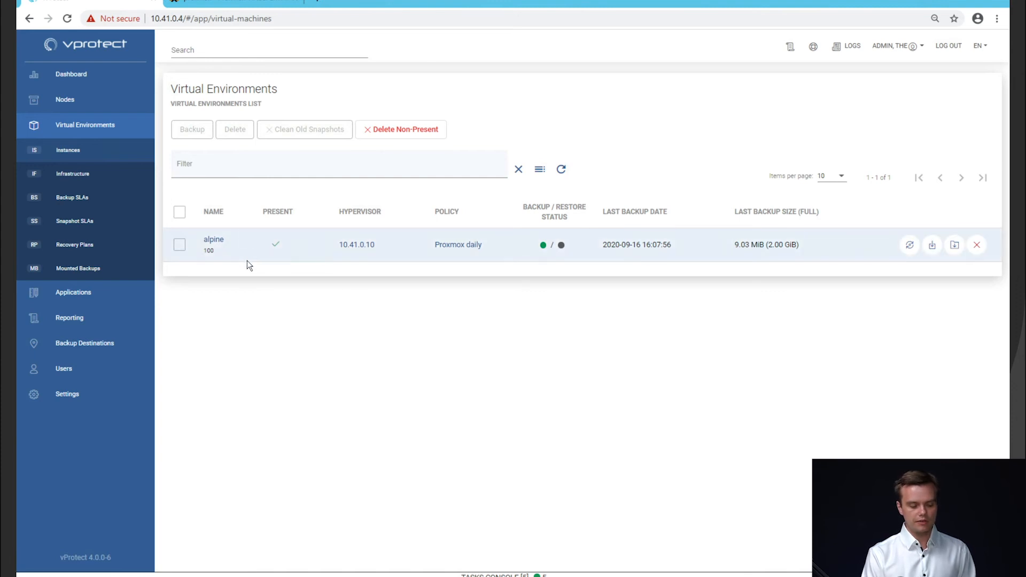
pyautogui.click(214, 239)
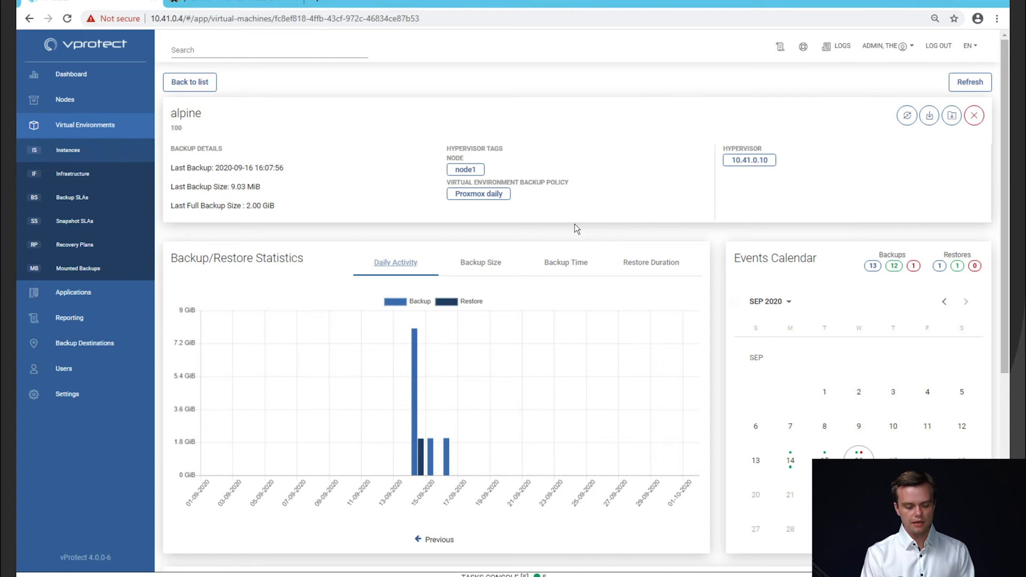
pyautogui.scroll(-5, 696, 247)
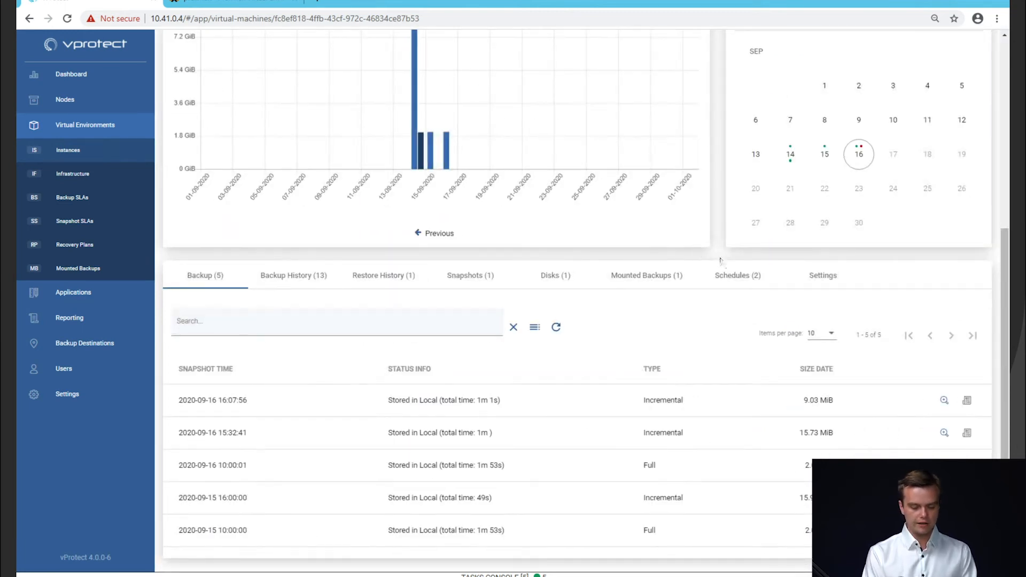
pyautogui.click(313, 275)
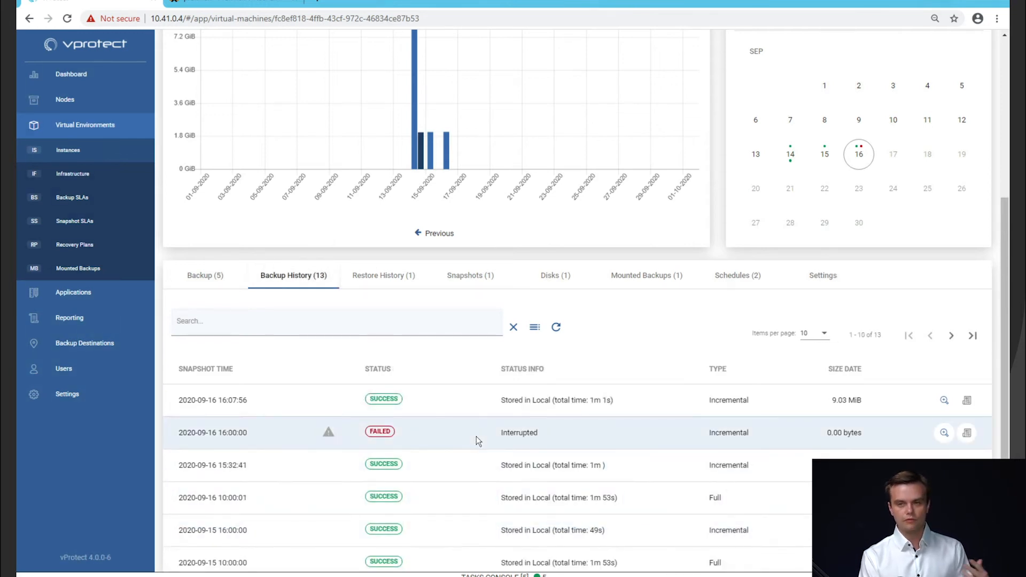
# Step: View alpine's backup size and backup time statistics, hiding the Export (queued) duration series in the backup time chart
pyautogui.scroll(6, 477, 436)
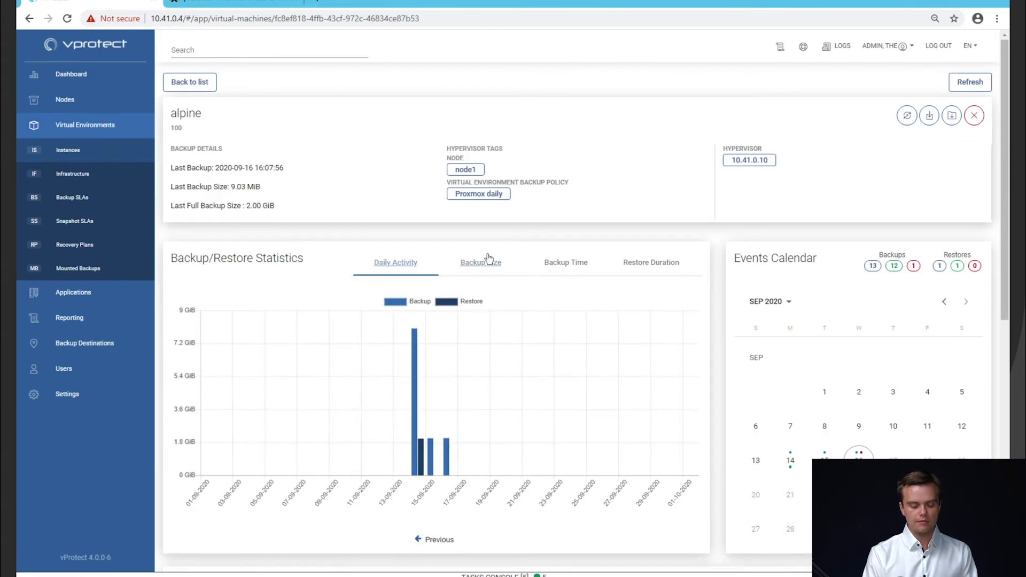
pyautogui.click(487, 261)
pyautogui.click(560, 260)
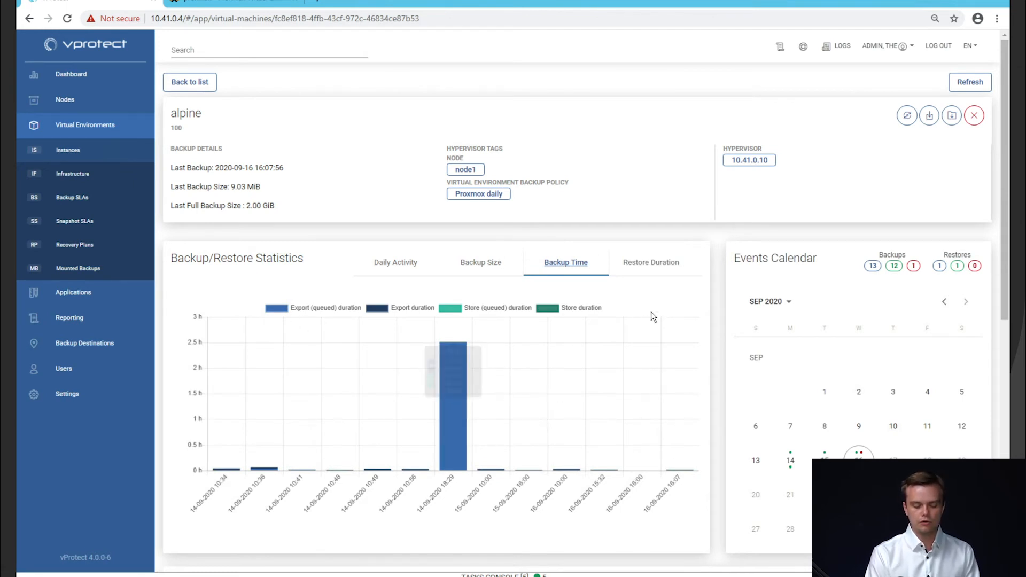
pyautogui.click(278, 307)
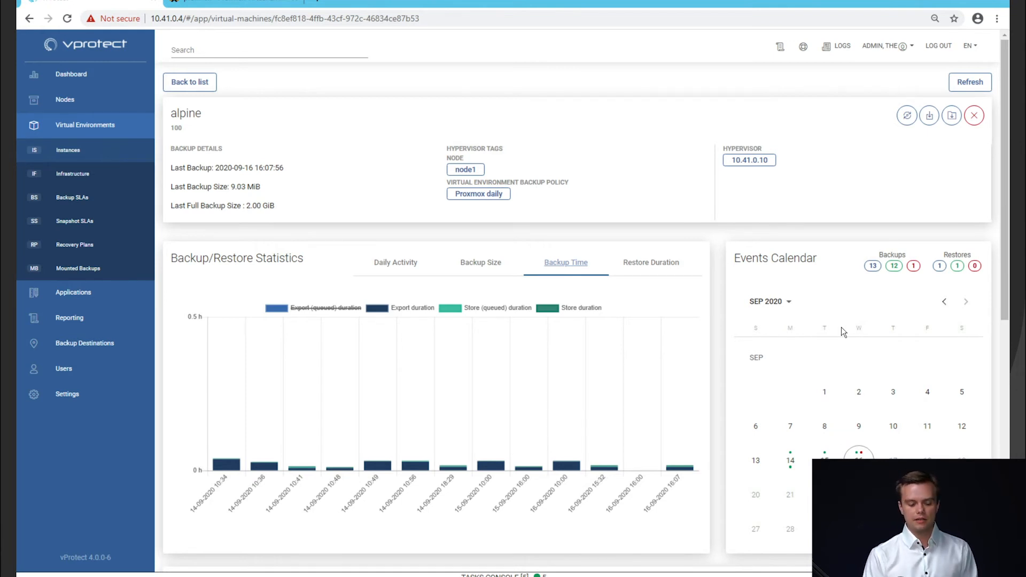
# Step: Limit alpine's events calendar to 14–16 September 2020 and view the restore duration statistics
pyautogui.click(791, 460)
pyautogui.click(859, 456)
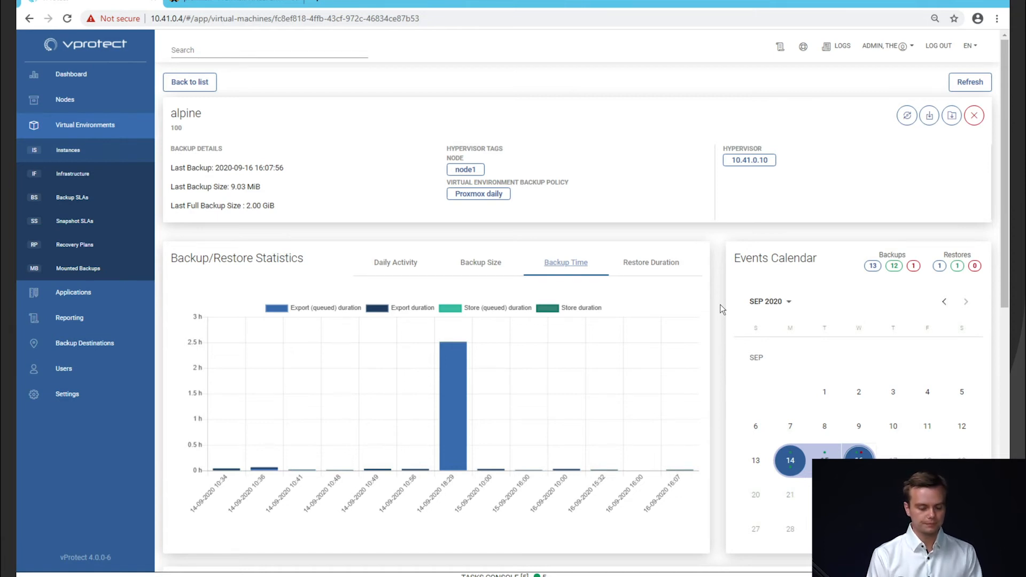
pyautogui.click(642, 264)
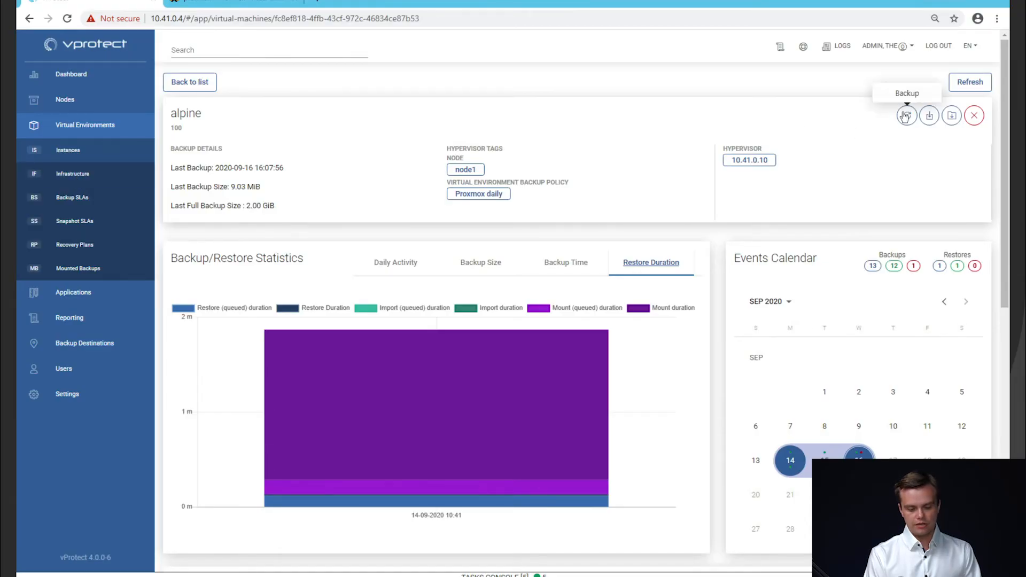
# Step: Start an incremental backup of alpine to the Local backup destination with priority 50 and check the task in the Tasks Console
pyautogui.click(906, 117)
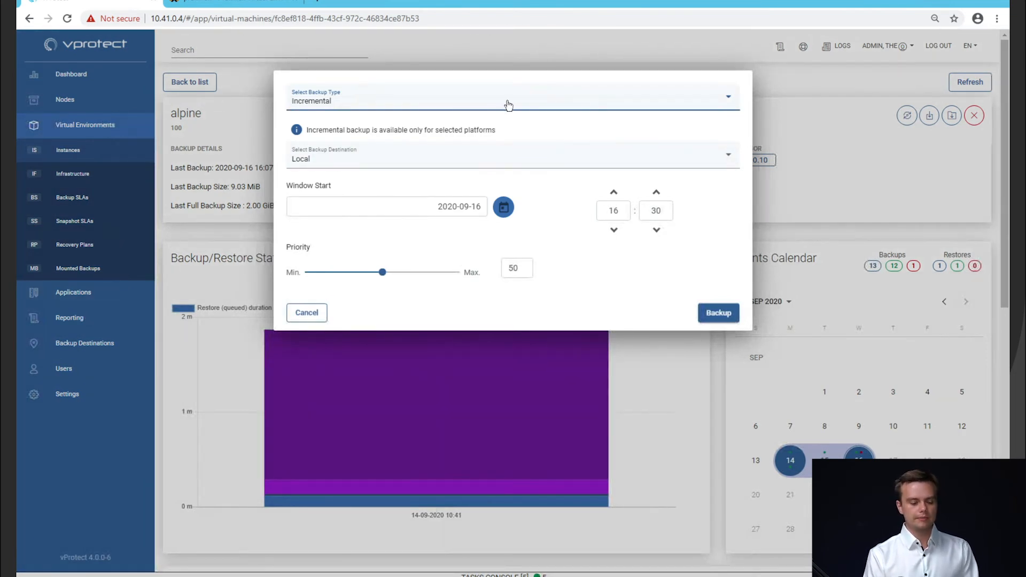
pyautogui.click(719, 313)
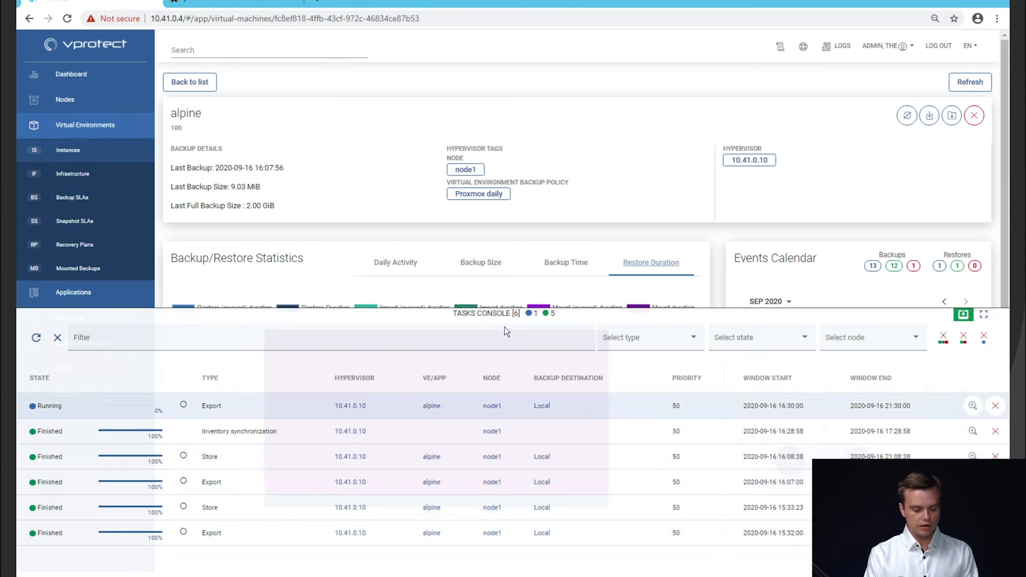
pyautogui.click(495, 314)
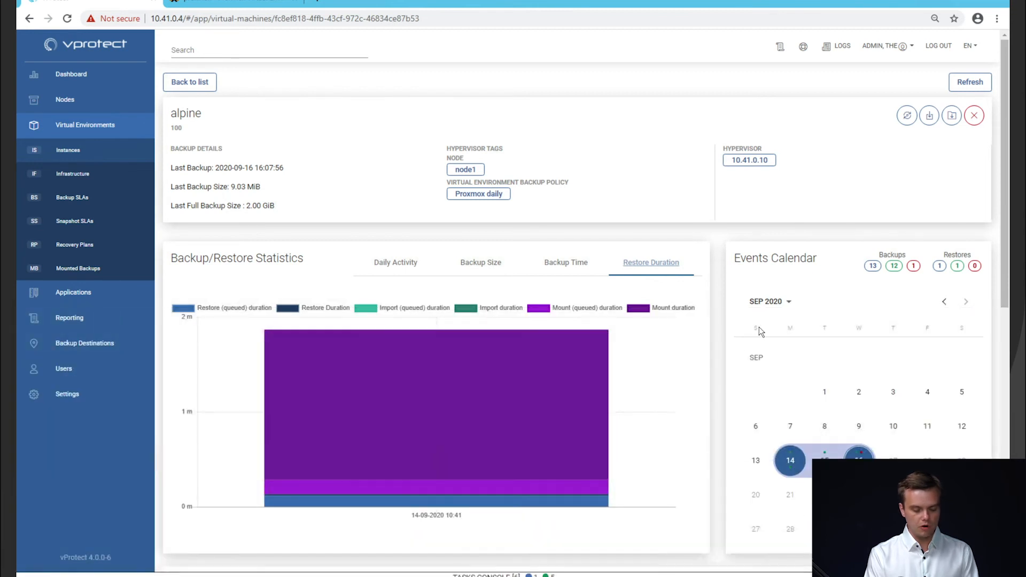
# Step: Review alpine's backup history and general settings, including the available export options
pyautogui.scroll(-10, 738, 332)
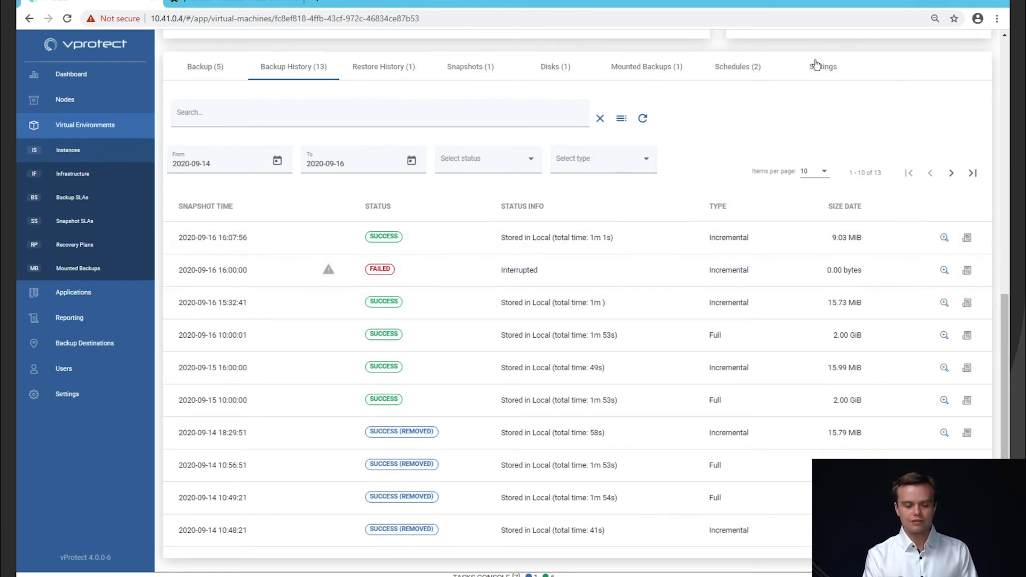
pyautogui.click(816, 62)
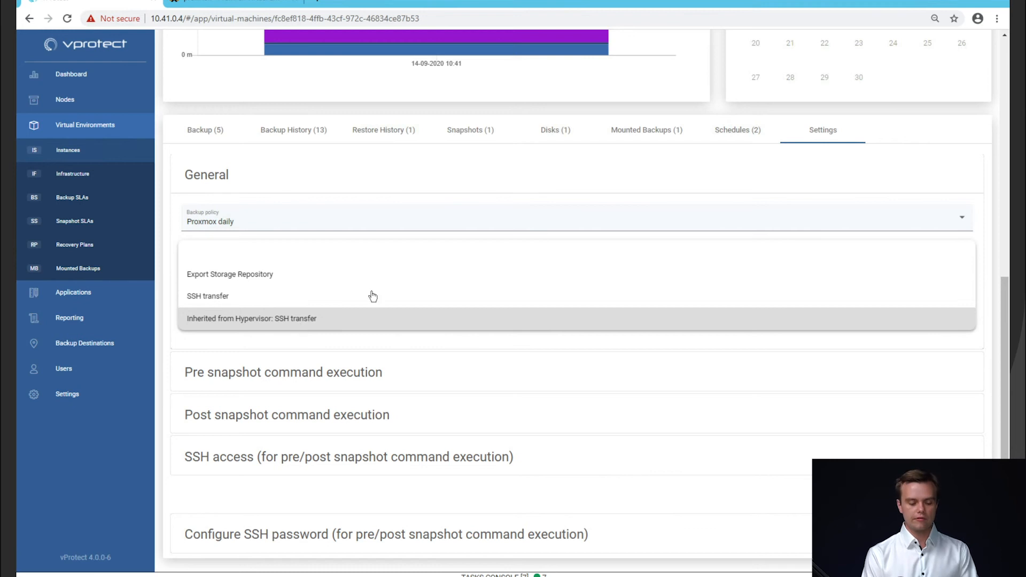
pyautogui.click(620, 167)
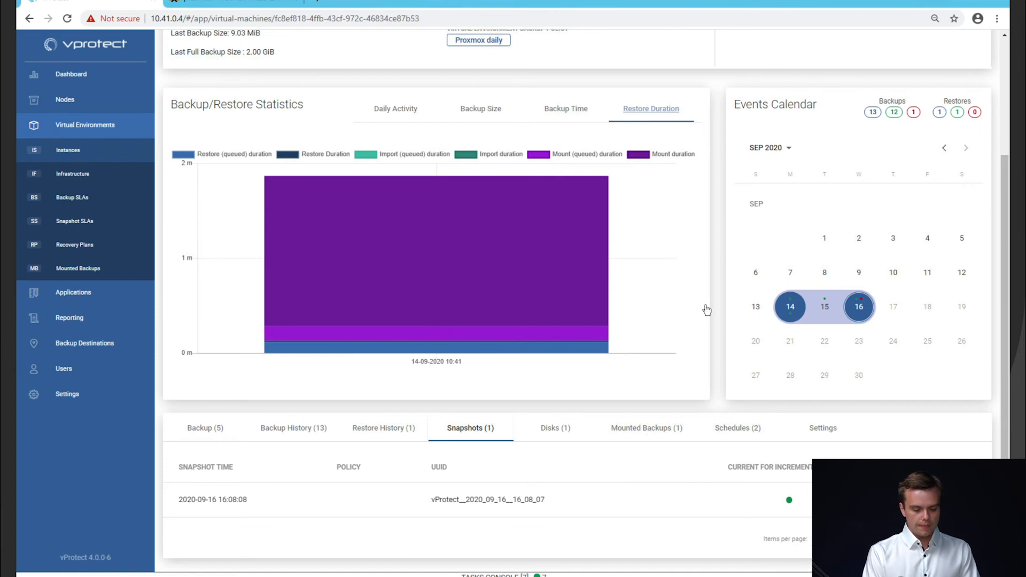
# Step: Check the iSCSI sharing option for mounting an alpine backup, and browse the etc directory of the mounted alpine backup
pyautogui.scroll(3, 710, 301)
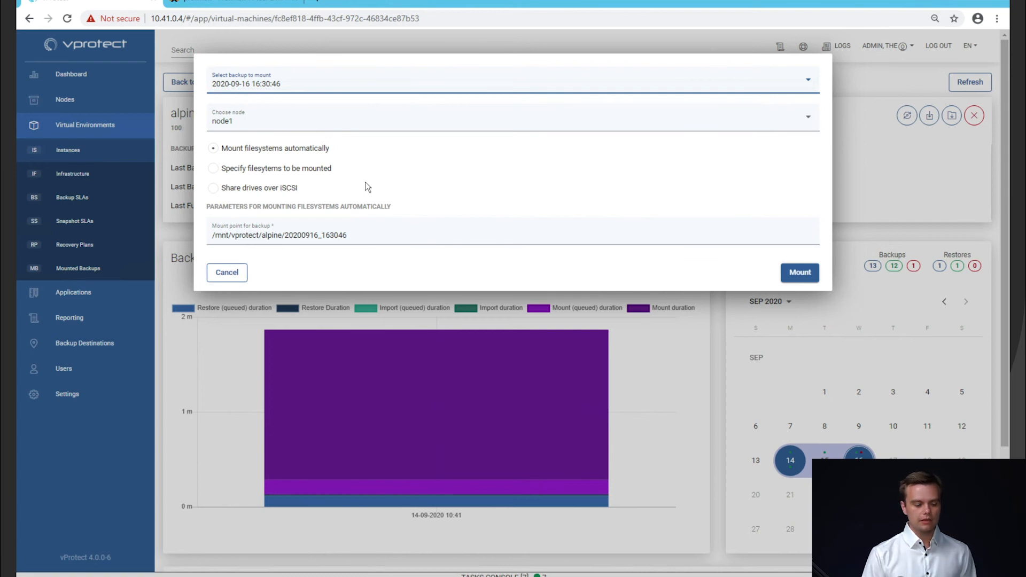
pyautogui.click(267, 189)
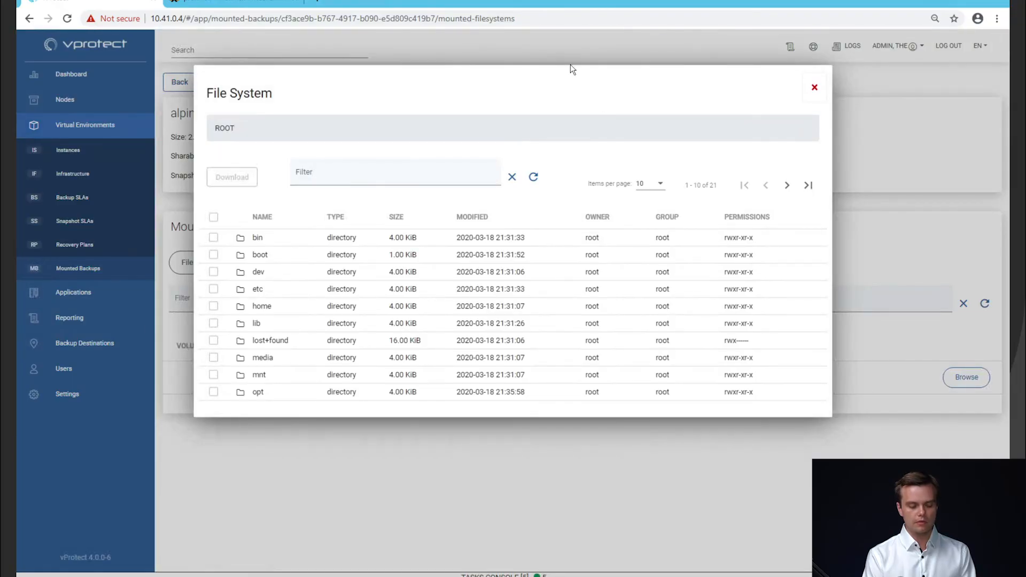
pyautogui.click(388, 291)
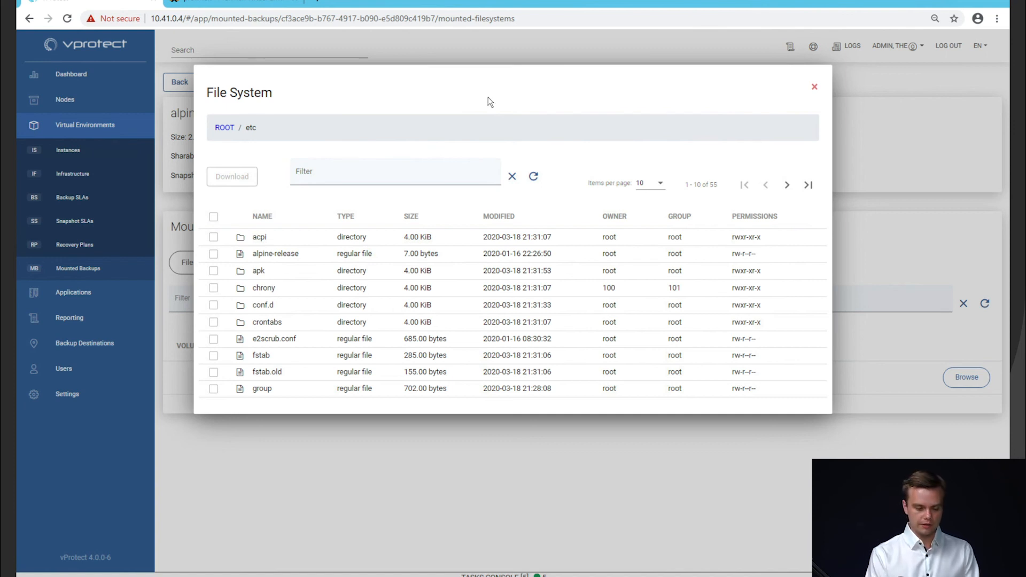
pyautogui.click(814, 88)
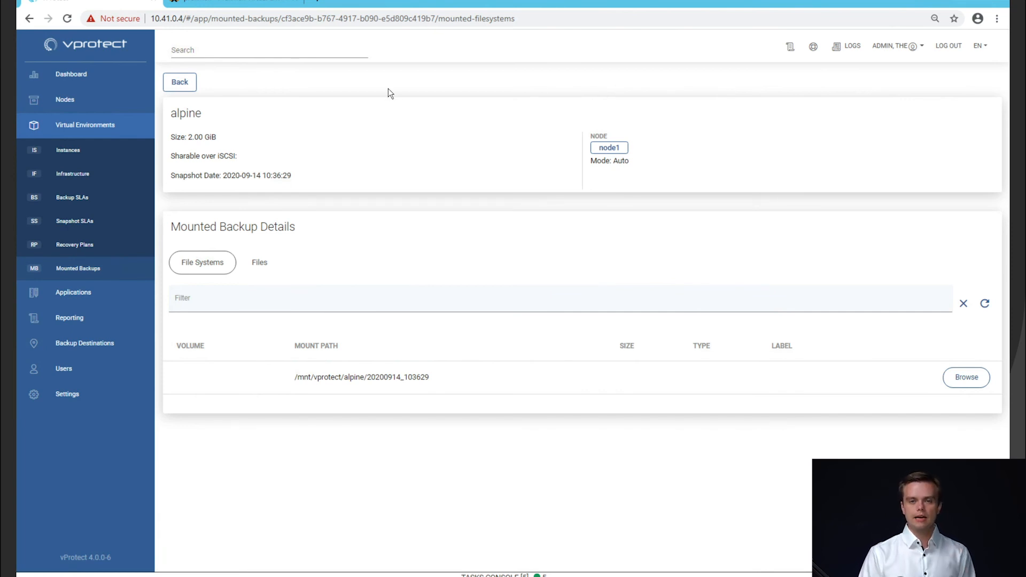
# Step: Open a new Snapshot Management policy form and examine its auto-assignment and retention rule settings
pyautogui.click(80, 221)
pyautogui.click(942, 158)
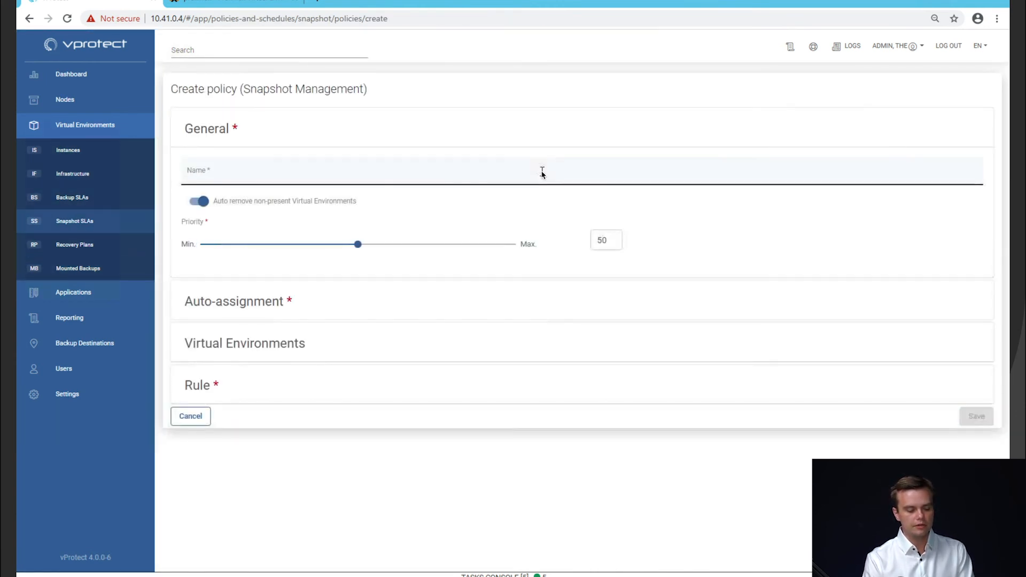
pyautogui.click(222, 302)
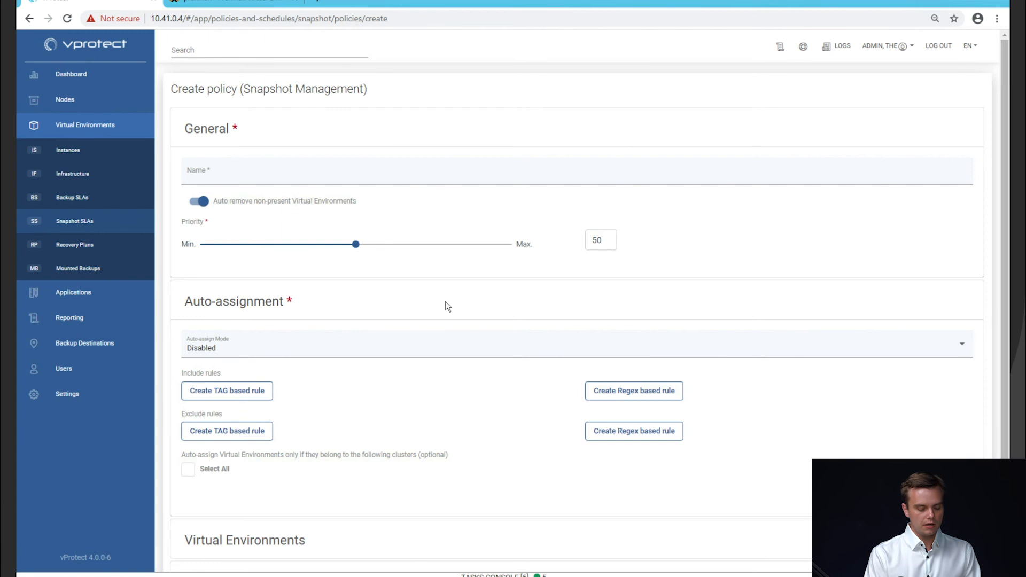
pyautogui.scroll(-1, 391, 383)
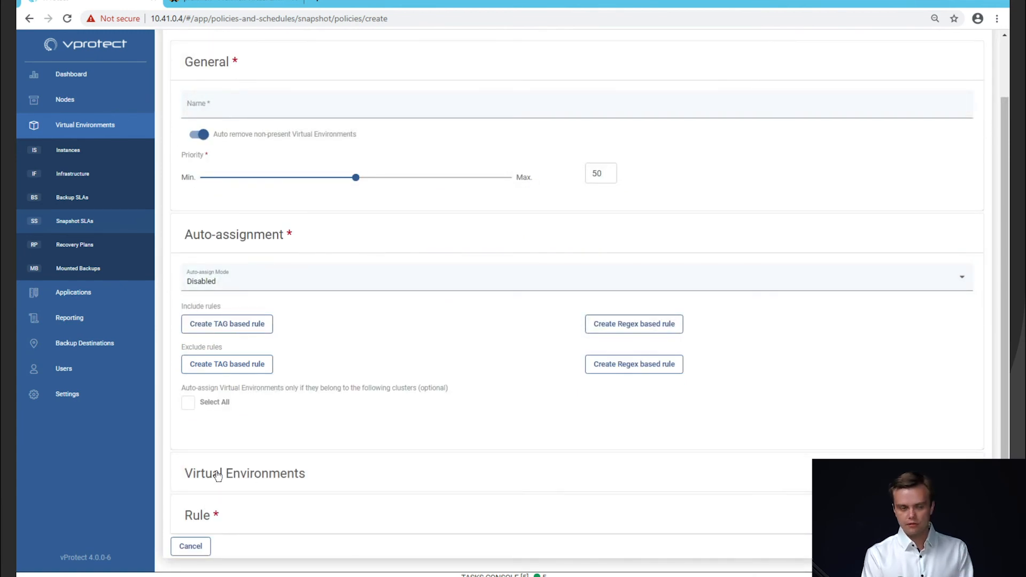
pyautogui.click(190, 516)
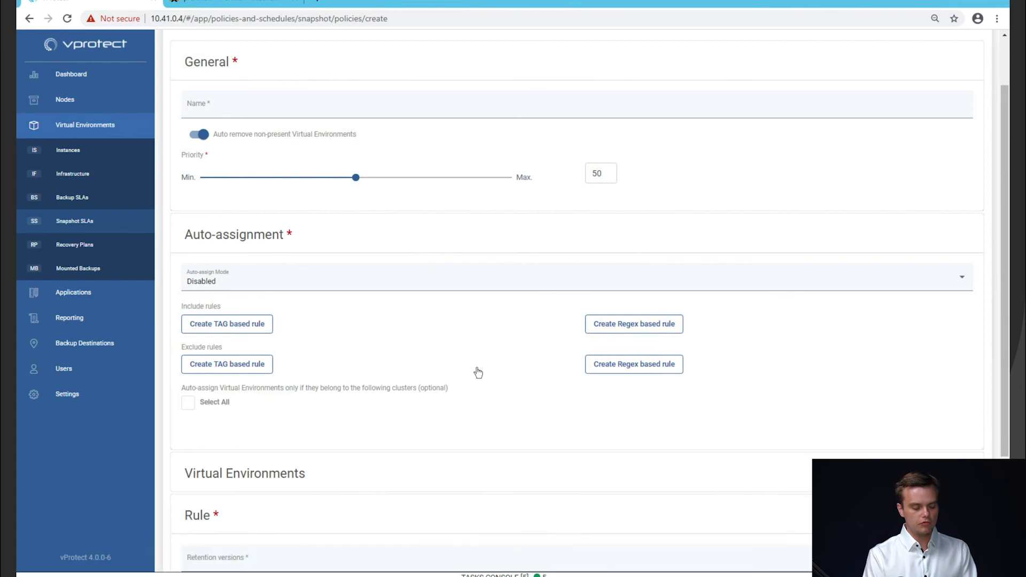
pyautogui.scroll(-2, 477, 369)
pyautogui.click(268, 404)
pyautogui.click(367, 319)
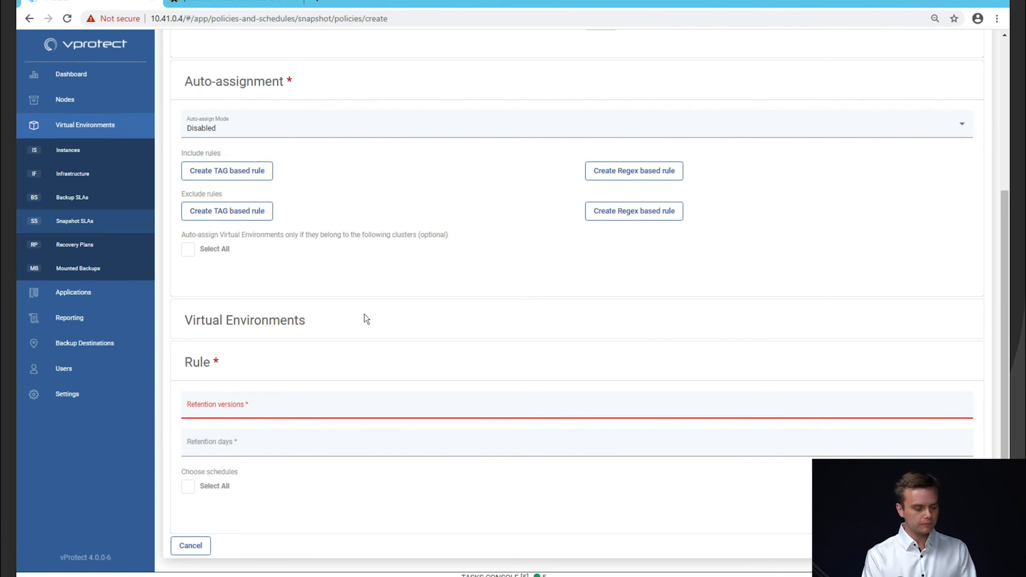
# Step: Create and save a recovery plan policy named "Proxmox RP" with priority 50
pyautogui.click(87, 252)
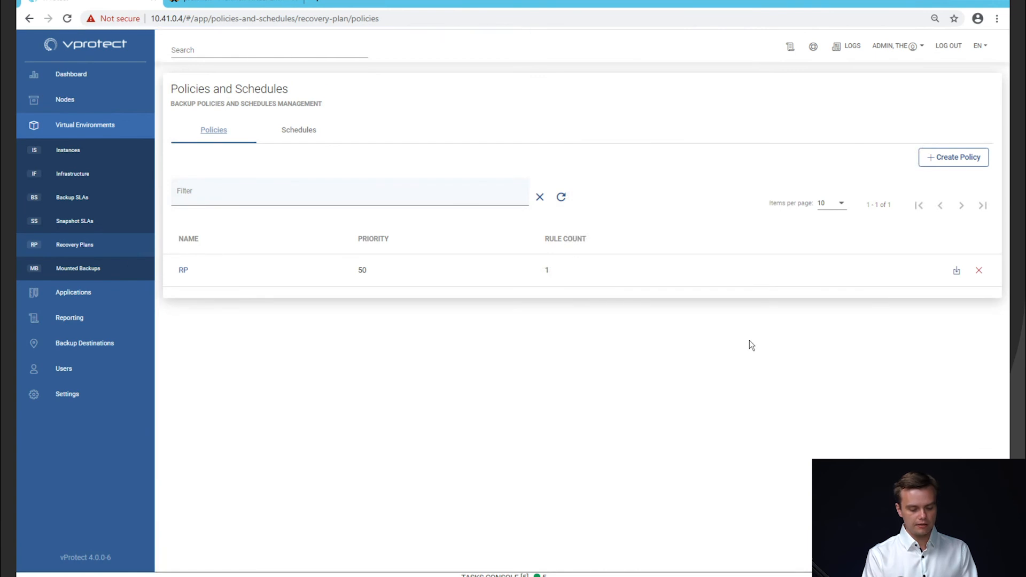
pyautogui.click(947, 160)
pyautogui.click(322, 169)
pyautogui.write('sdsdfsd')
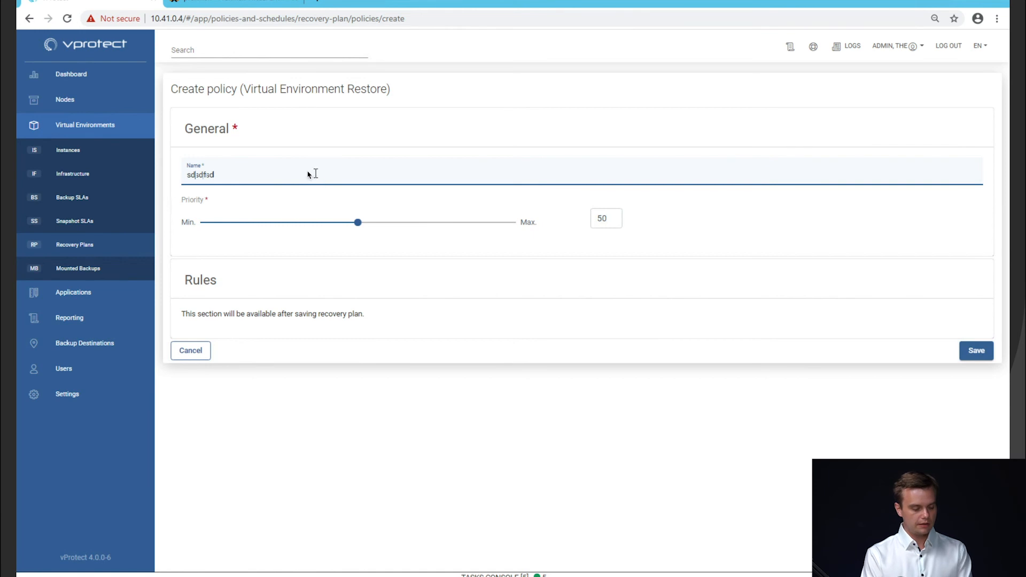
pyautogui.moveTo(86, 166); pyautogui.dragTo(210, 236)
pyautogui.doubleClick(205, 178)
pyautogui.write('Proxmox RP')
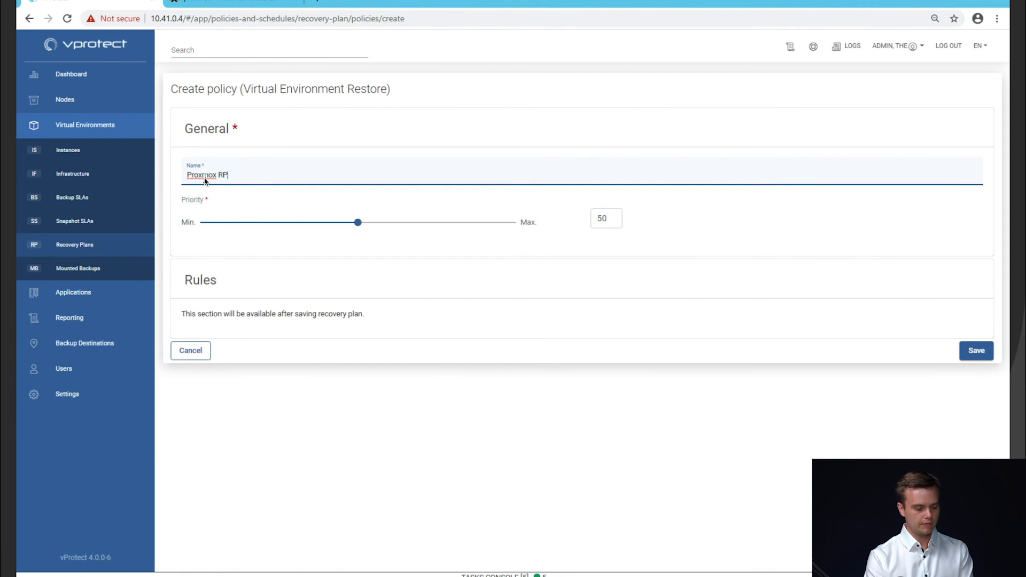
pyautogui.click(977, 351)
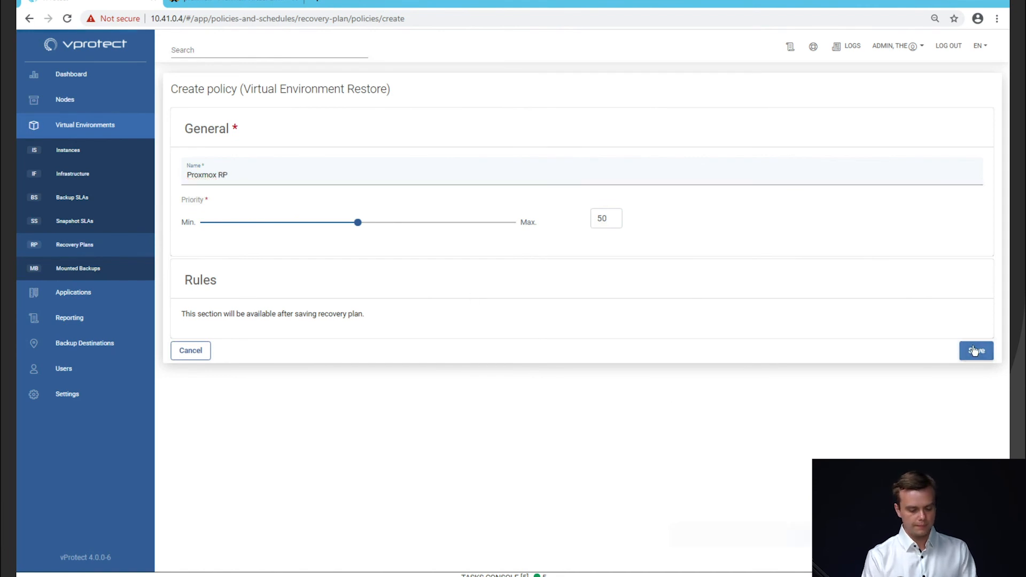
# Step: Draft a recovery plan rule named "Rule 1" for Proxmox VE, review its schedule and restore parameters, and close it without saving
pyautogui.scroll(-2, 752, 314)
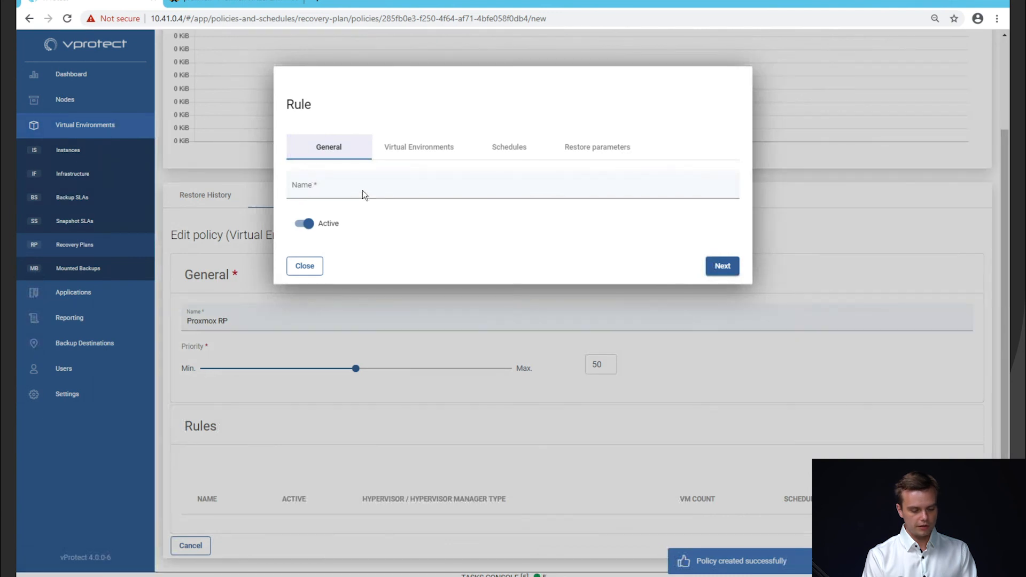
pyautogui.click(363, 190)
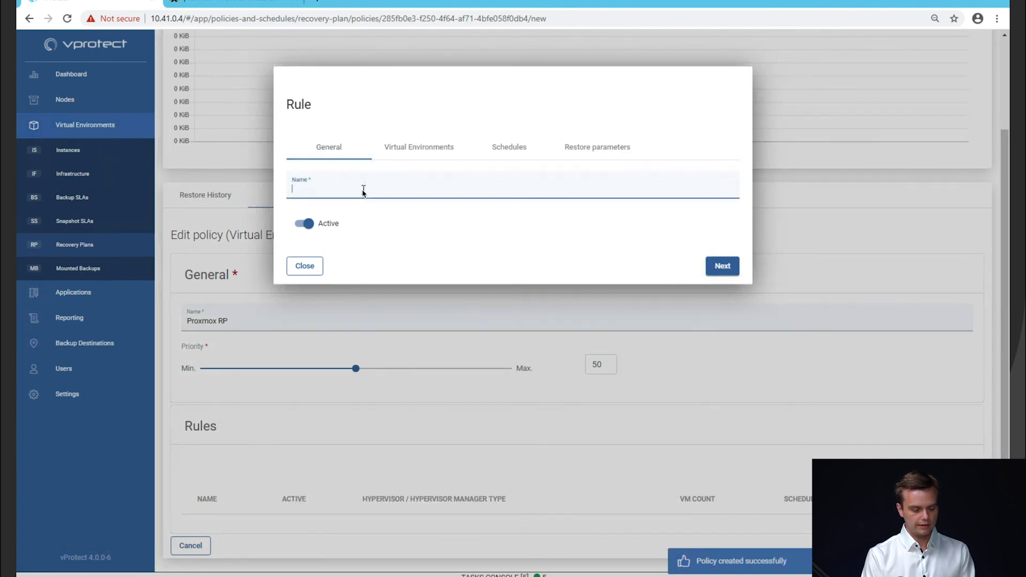
pyautogui.write('Rule 1')
pyautogui.click(406, 146)
pyautogui.click(362, 192)
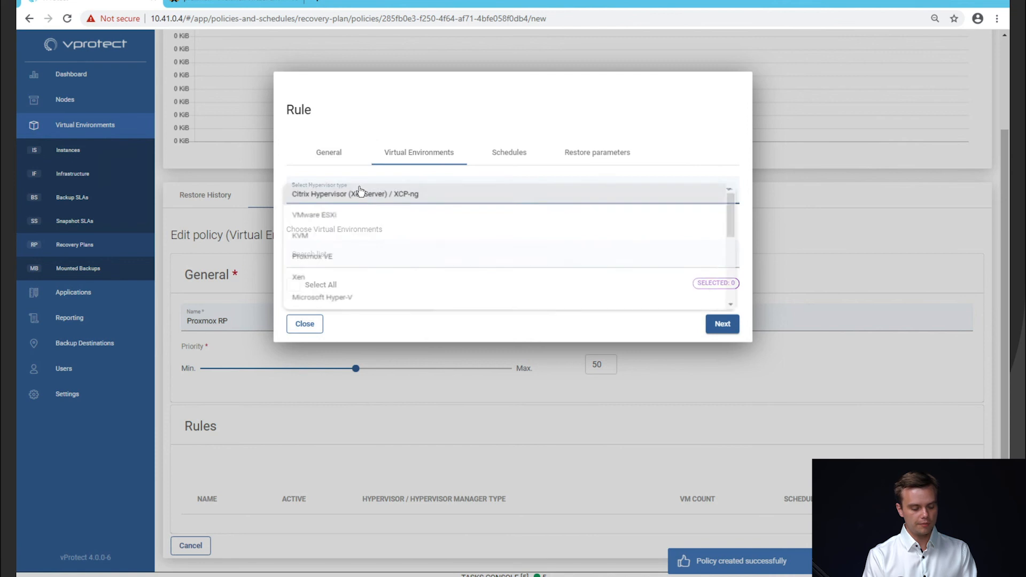
pyautogui.scroll(-5, 351, 261)
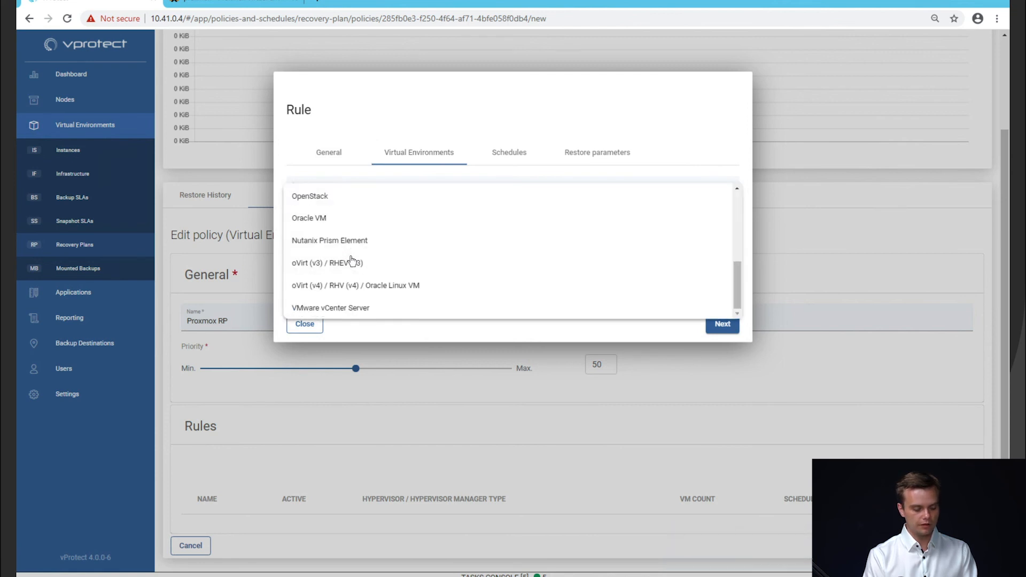
pyautogui.scroll(5, 352, 261)
pyautogui.click(337, 262)
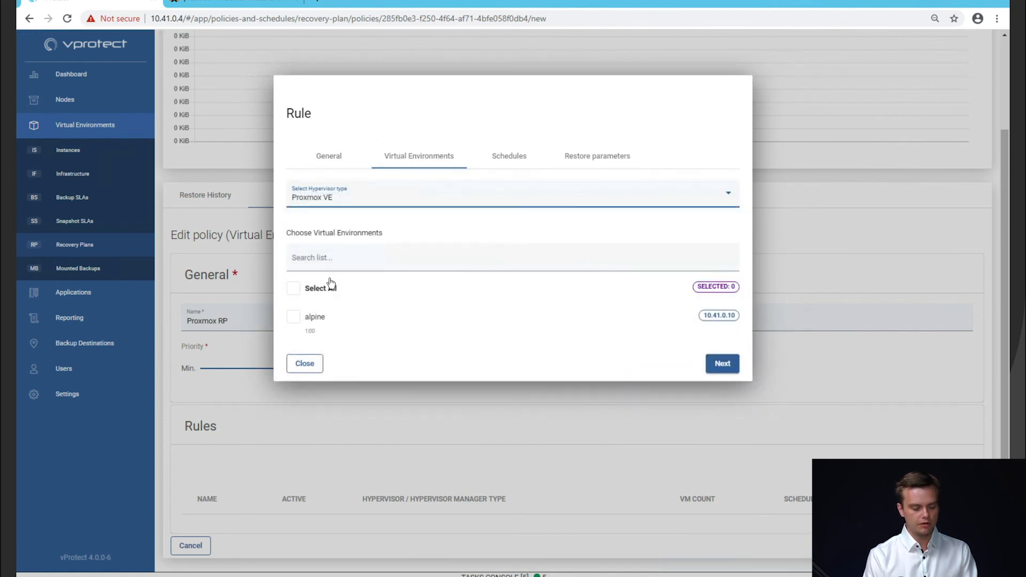
pyautogui.click(507, 157)
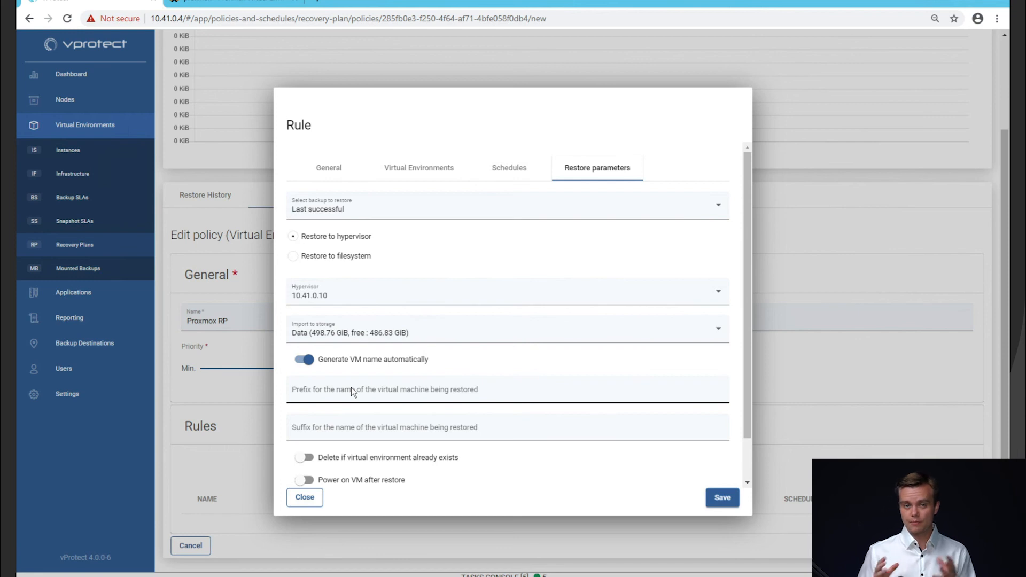
pyautogui.click(305, 497)
# Step: Review the application instances and execution configurations, and examine the command arguments, data export and parameters sections of a new configuration form
pyautogui.click(81, 292)
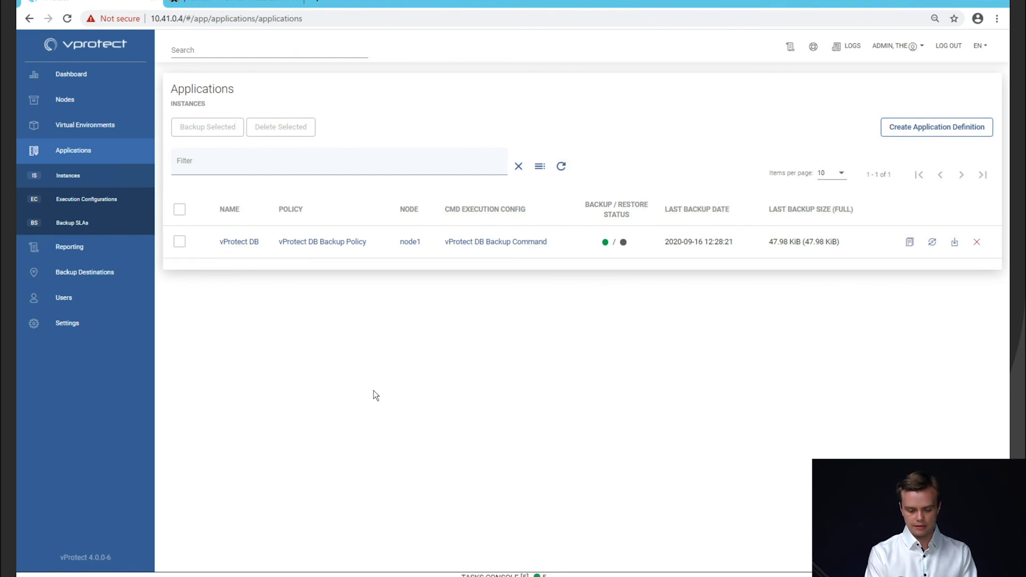
pyautogui.click(70, 200)
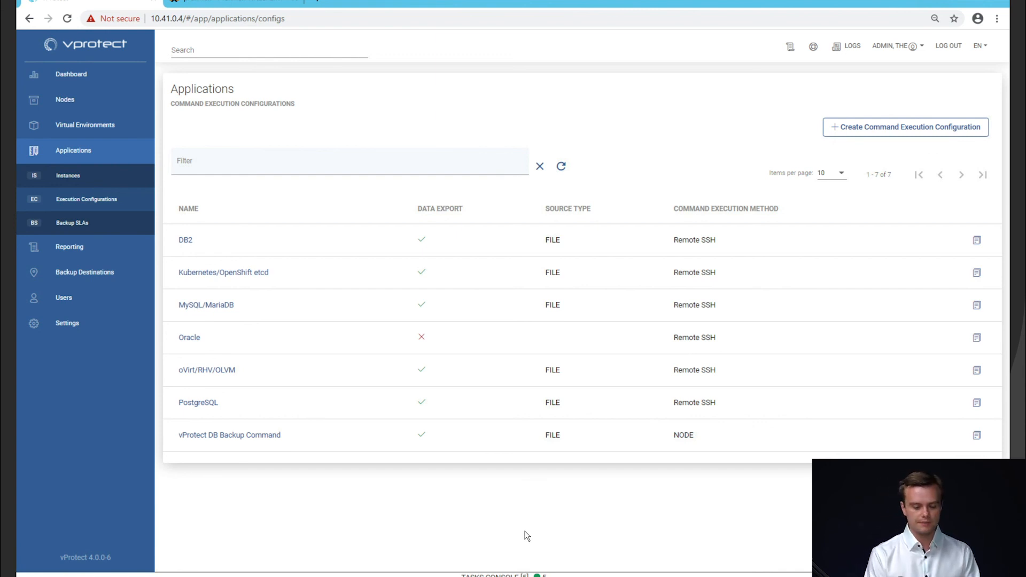
pyautogui.click(880, 128)
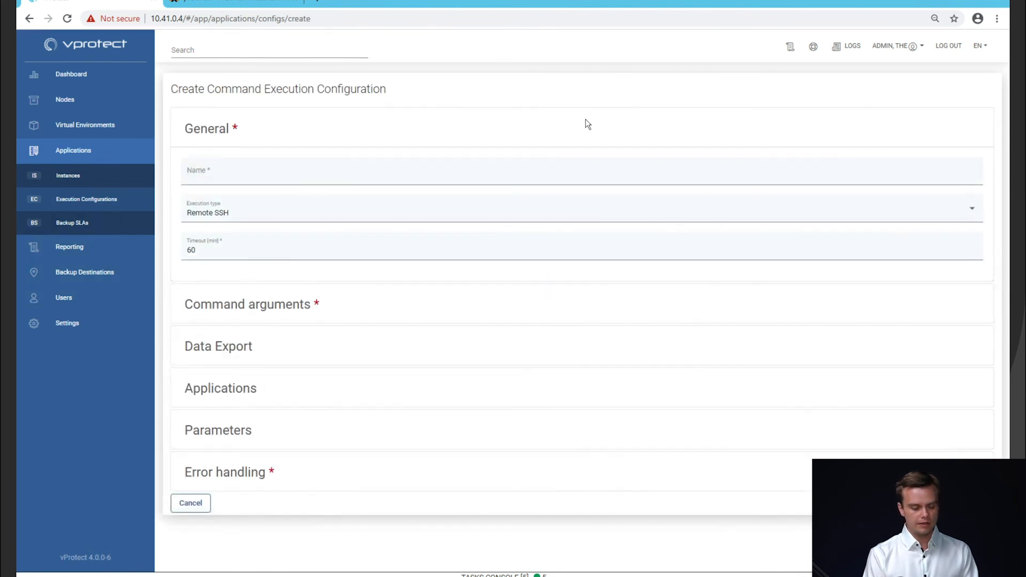
pyautogui.click(245, 317)
pyautogui.click(218, 456)
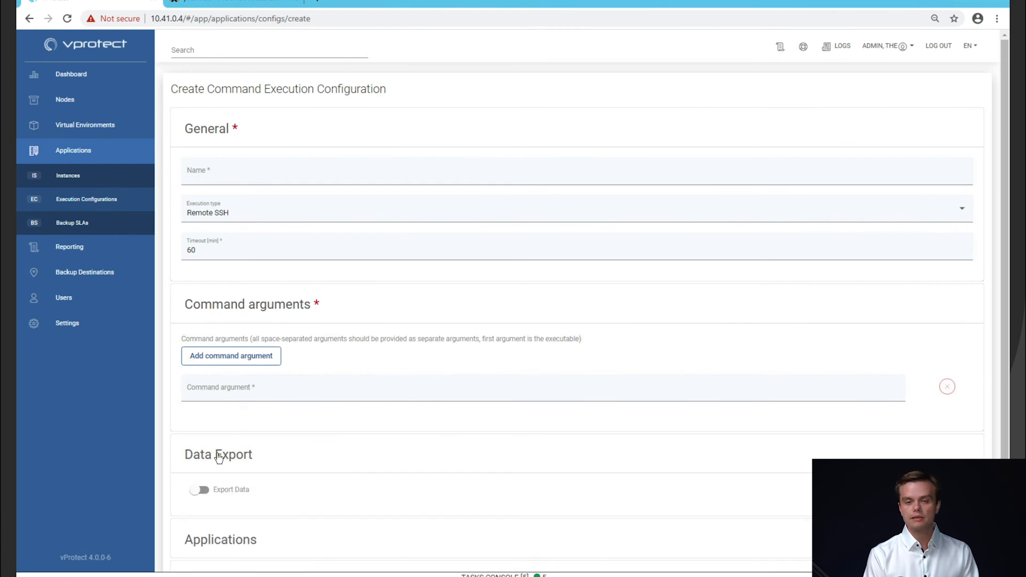
pyautogui.scroll(-2, 442, 424)
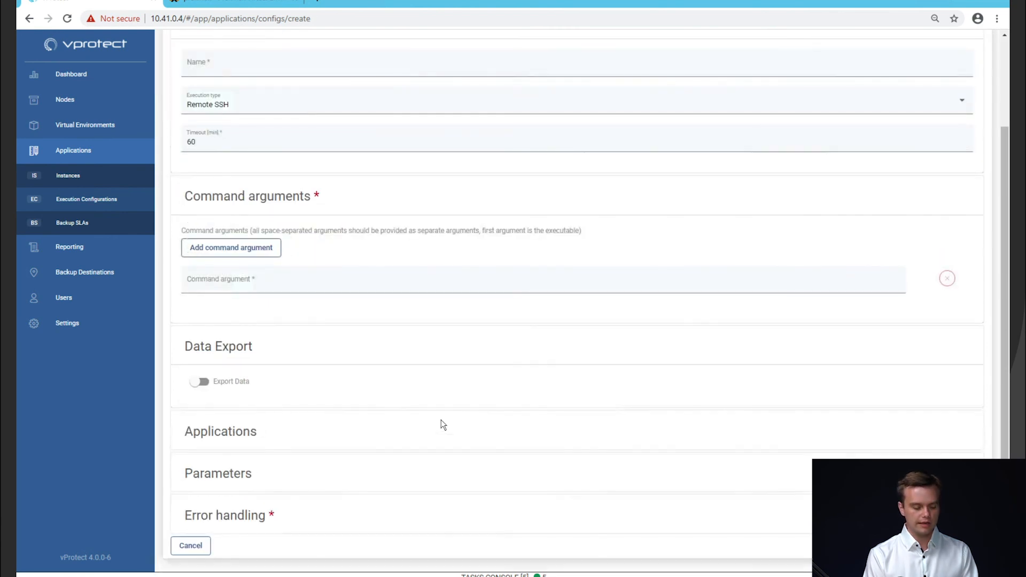
pyautogui.click(241, 473)
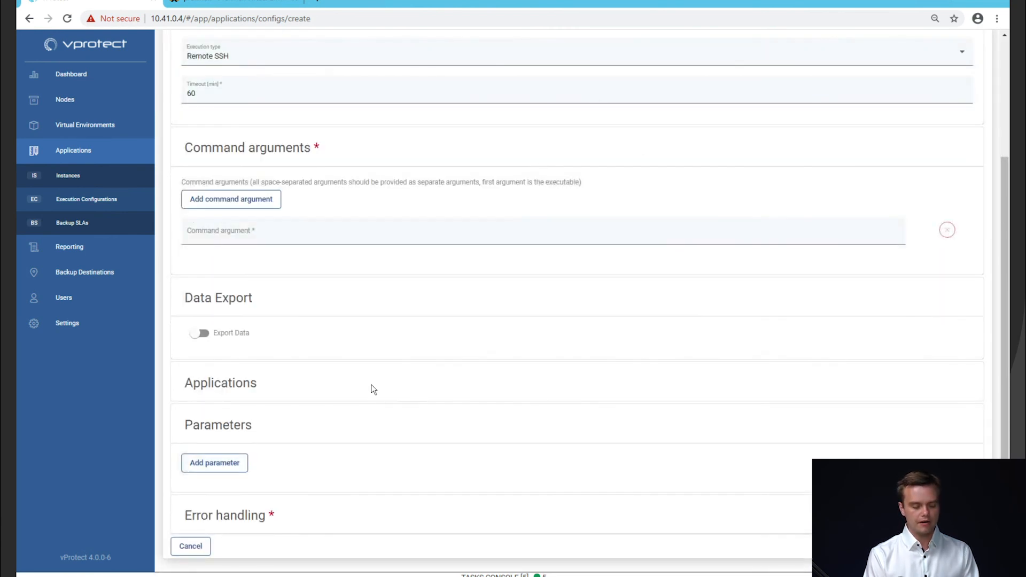
pyautogui.click(191, 546)
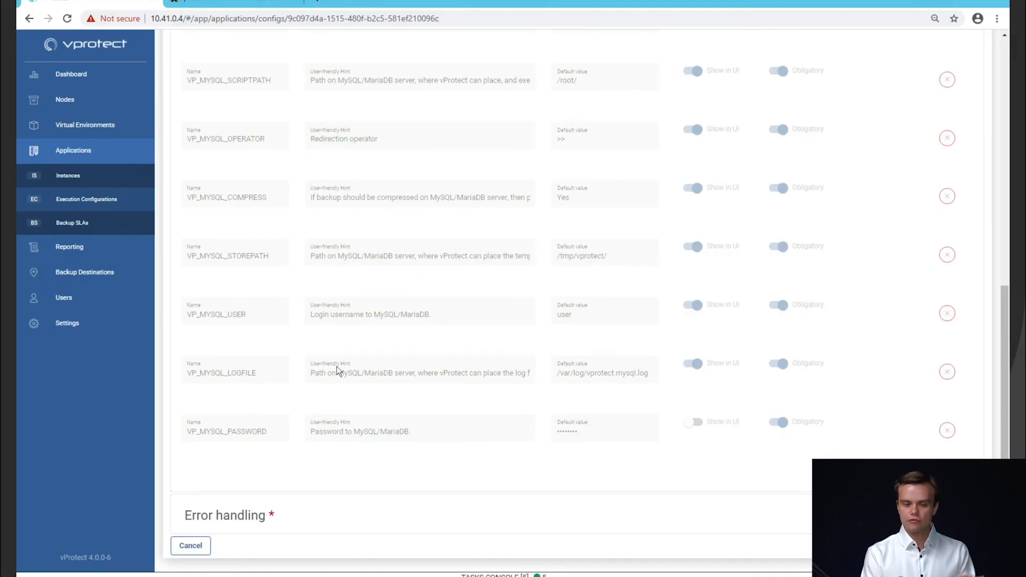
# Step: Examine the parameters defined in the MySQL/MariaDB command execution configuration and return to the configuration list
pyautogui.scroll(6, 438, 340)
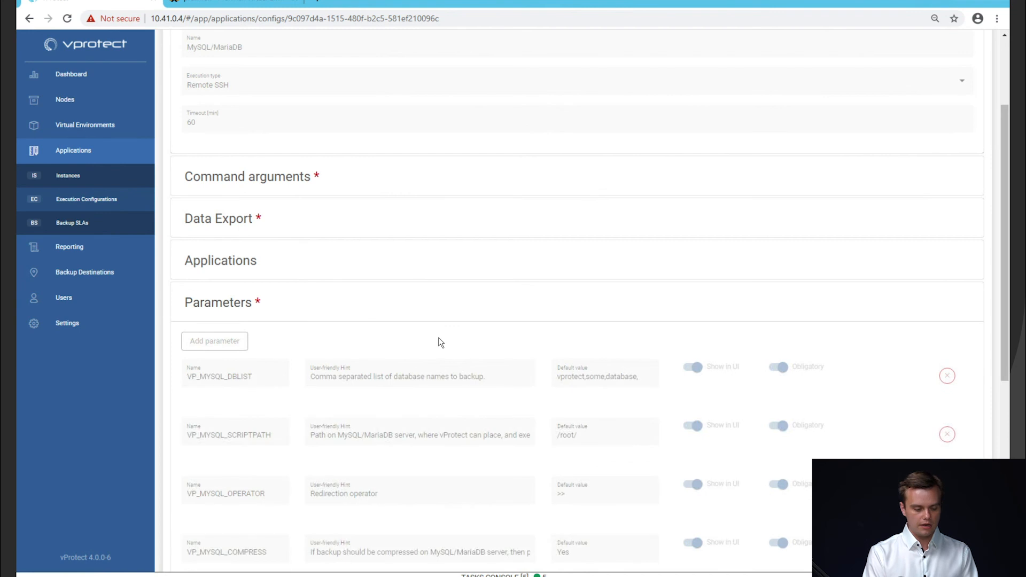
pyautogui.scroll(-10, 439, 337)
pyautogui.click(192, 544)
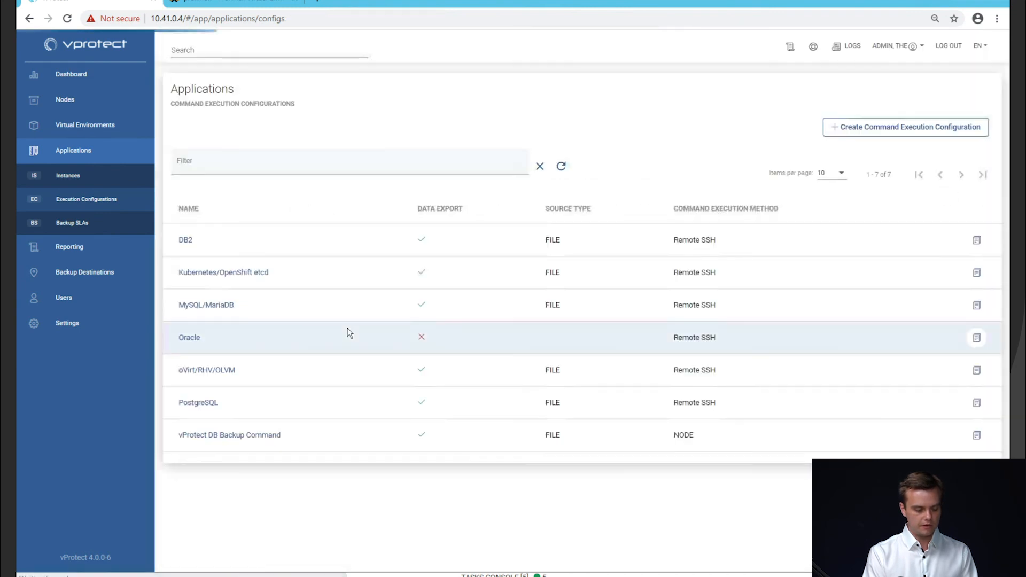
# Step: Start an application definition named "Mysql" with MySQL/MariaDB as its command execution configuration
pyautogui.click(70, 179)
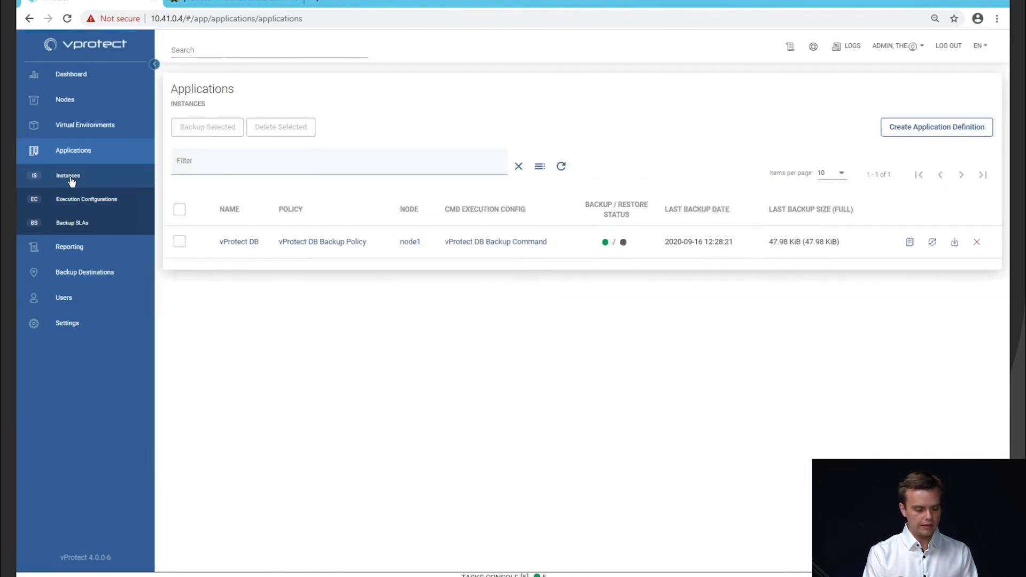
pyautogui.click(908, 129)
pyautogui.click(232, 176)
pyautogui.write('Mysql')
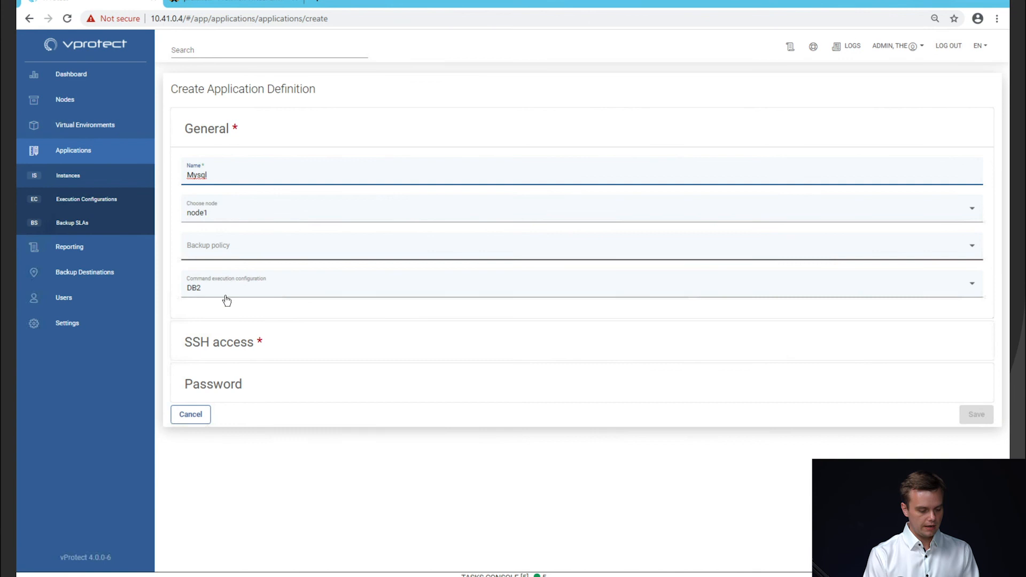
pyautogui.click(209, 292)
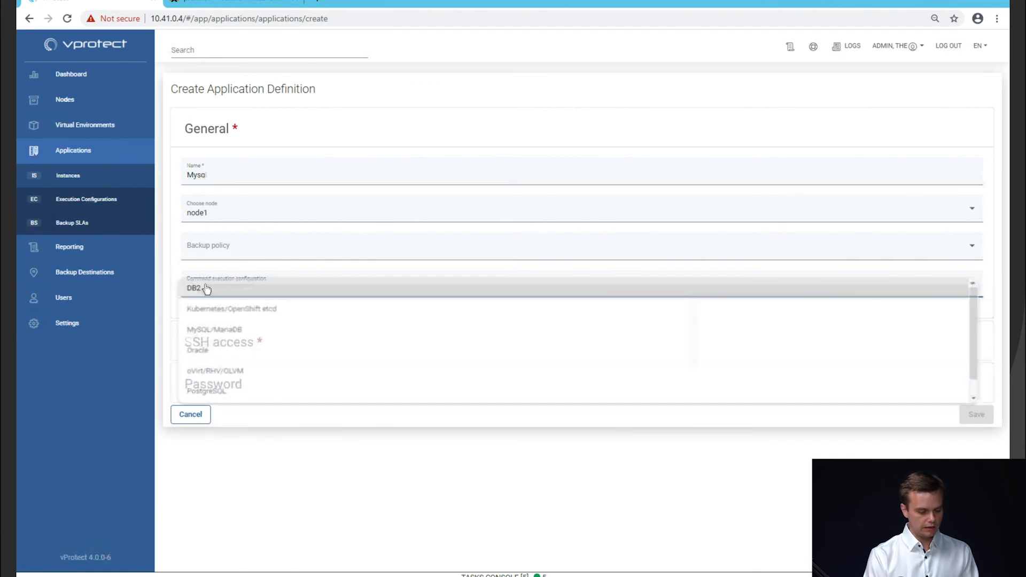
pyautogui.click(225, 335)
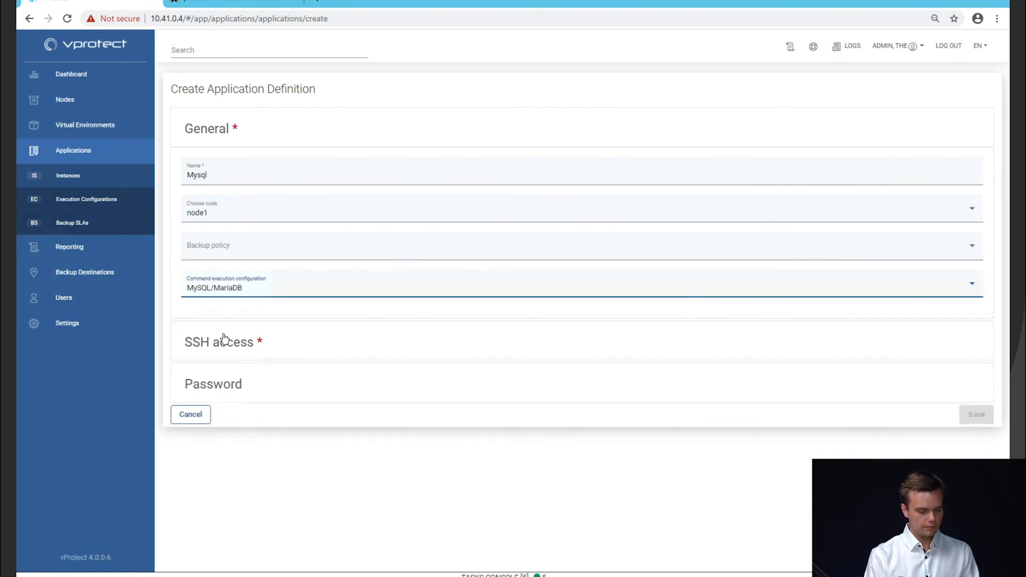
# Step: Fill in the application's SSH host, set the SSH user to root, and save the definition
pyautogui.click(240, 348)
pyautogui.click(239, 387)
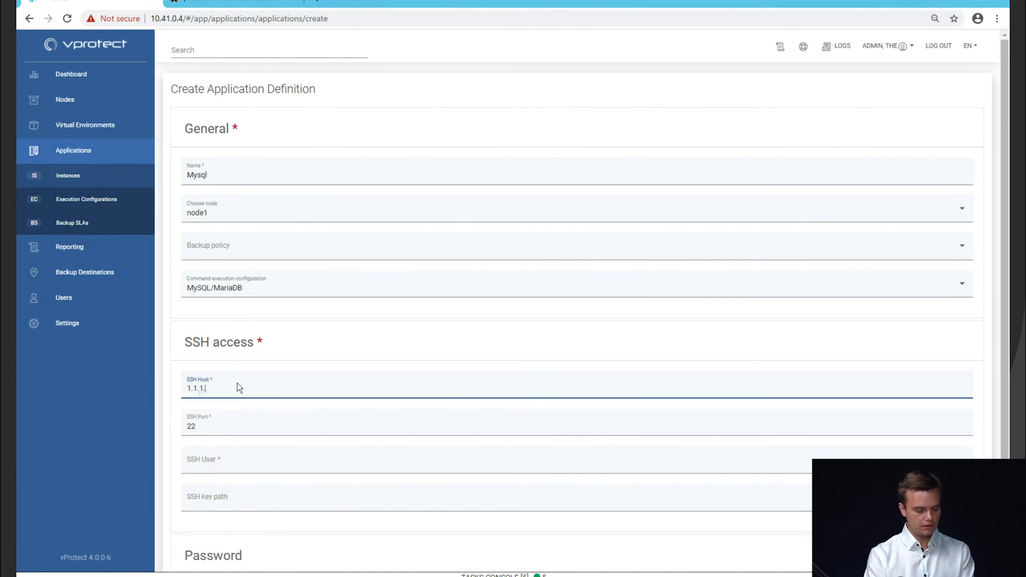
pyautogui.click(224, 457)
pyautogui.write('root')
pyautogui.scroll(-2, 495, 487)
pyautogui.click(954, 547)
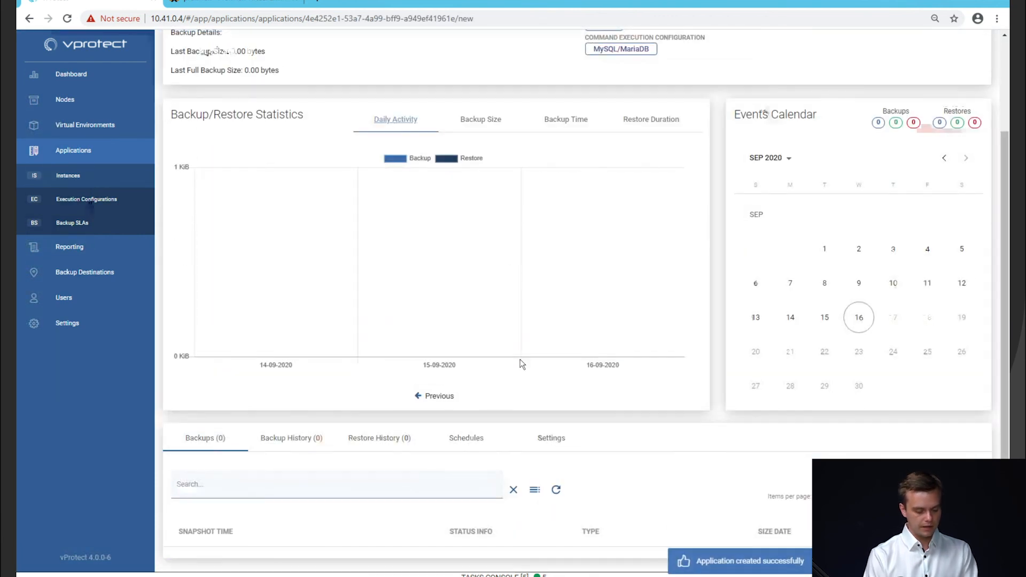
# Step: Examine the environment variables in the settings of the Mysql application
pyautogui.click(554, 441)
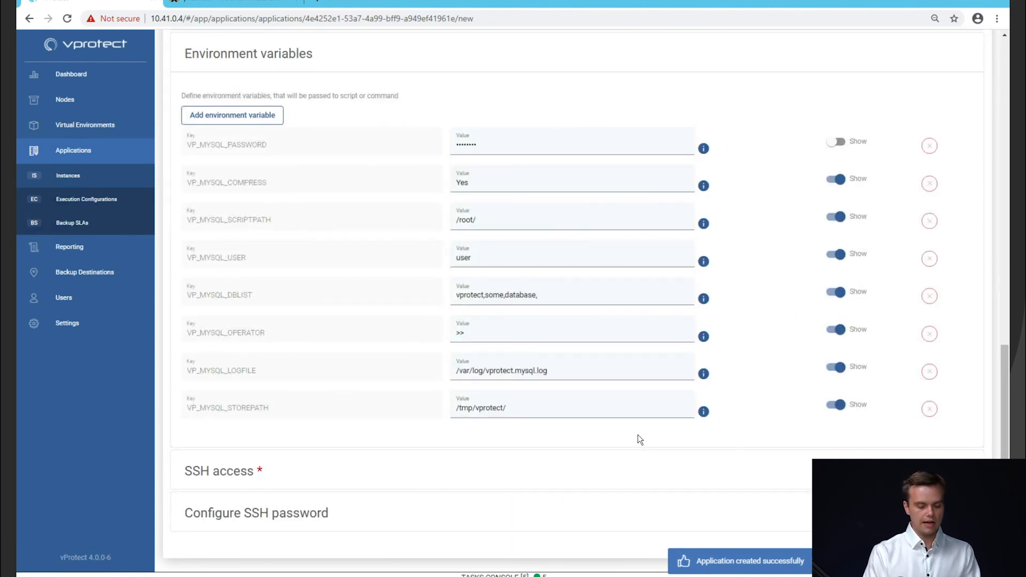
pyautogui.click(559, 214)
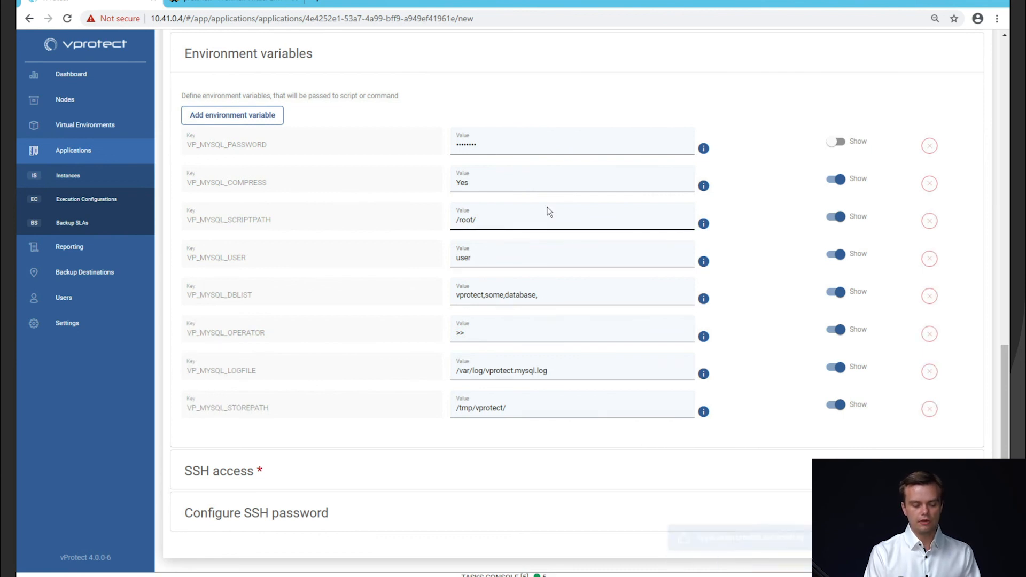
pyautogui.click(563, 363)
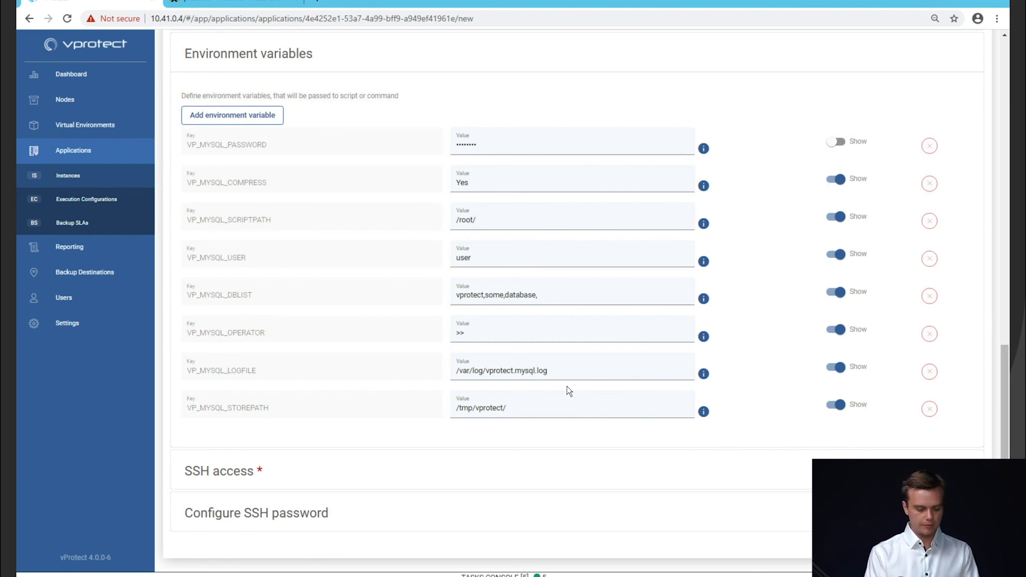
# Step: Check the file system backup destination types and examine the retention and storage settings of a new File System destination form
pyautogui.click(85, 271)
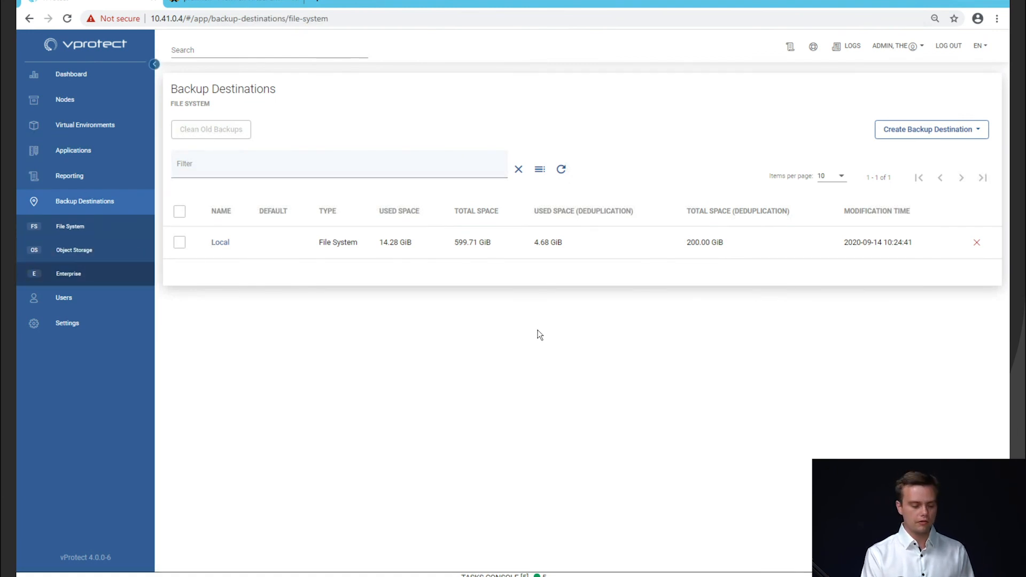
pyautogui.click(889, 139)
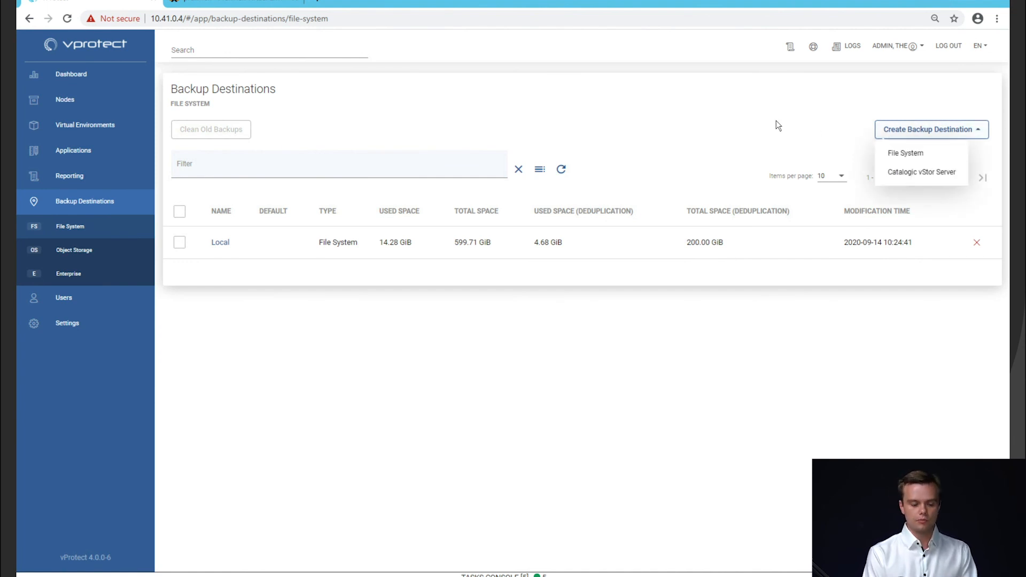
pyautogui.click(791, 122)
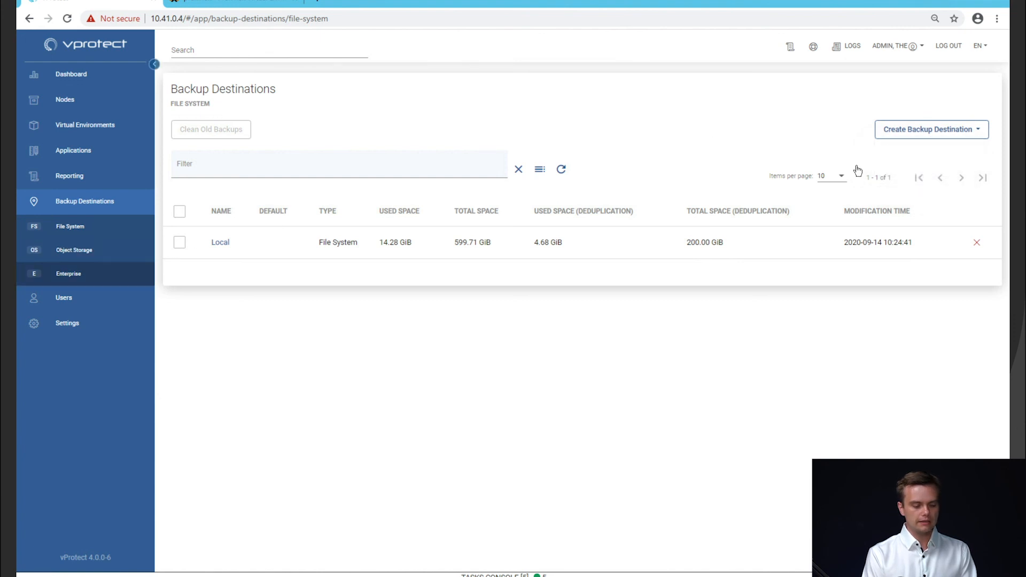
pyautogui.click(934, 131)
pyautogui.click(909, 155)
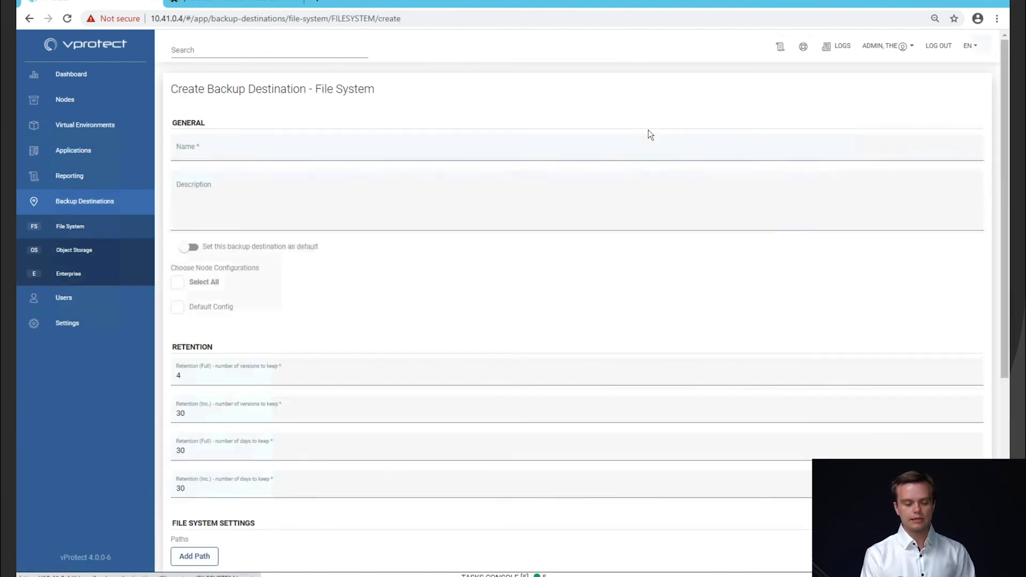
pyautogui.scroll(-5, 594, 279)
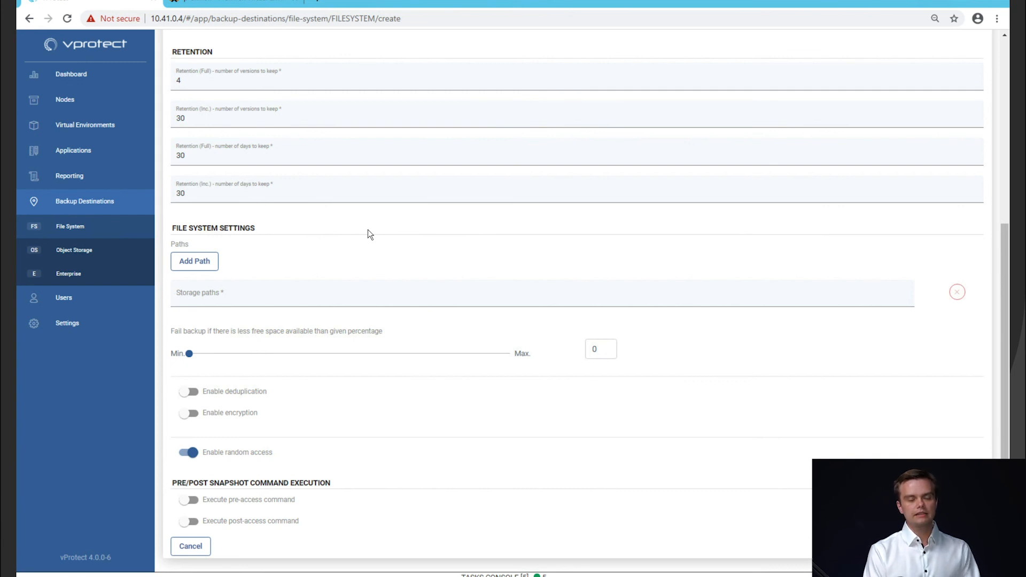
pyautogui.scroll(10, 367, 229)
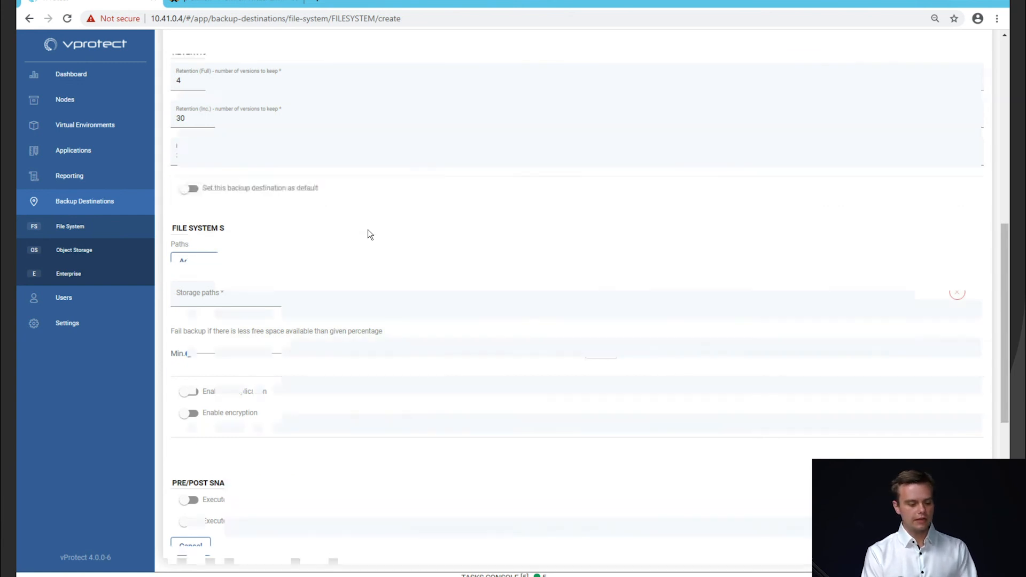
# Step: Check which backup destination types can be created for object storage and for enterprise backup providers
pyautogui.click(75, 253)
pyautogui.click(902, 133)
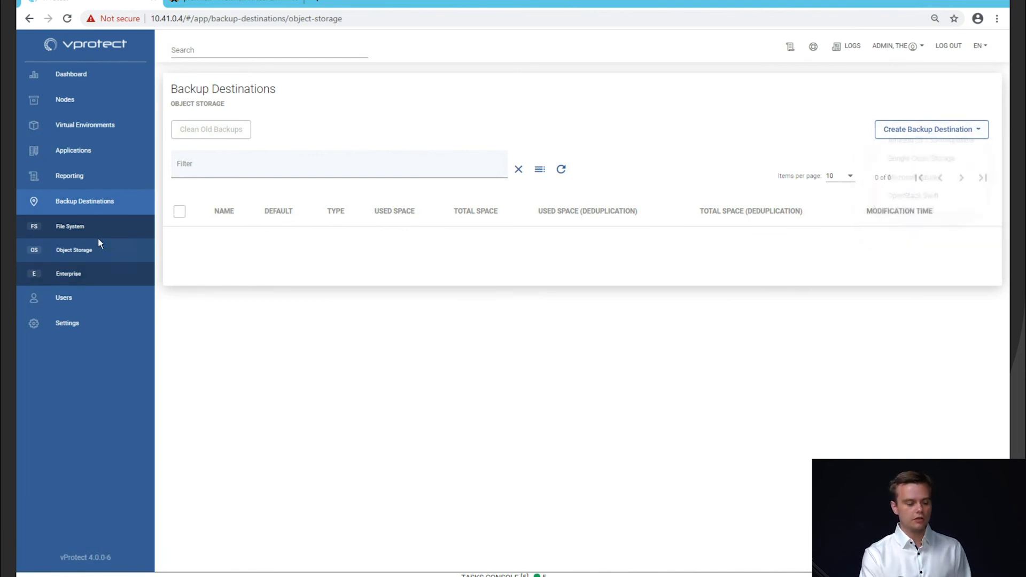
pyautogui.click(73, 272)
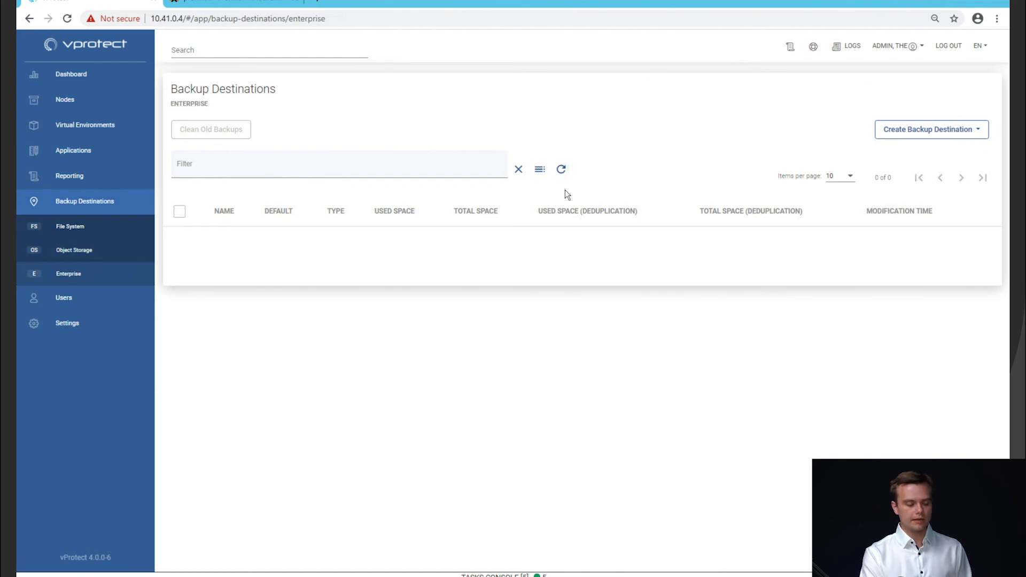
pyautogui.click(947, 135)
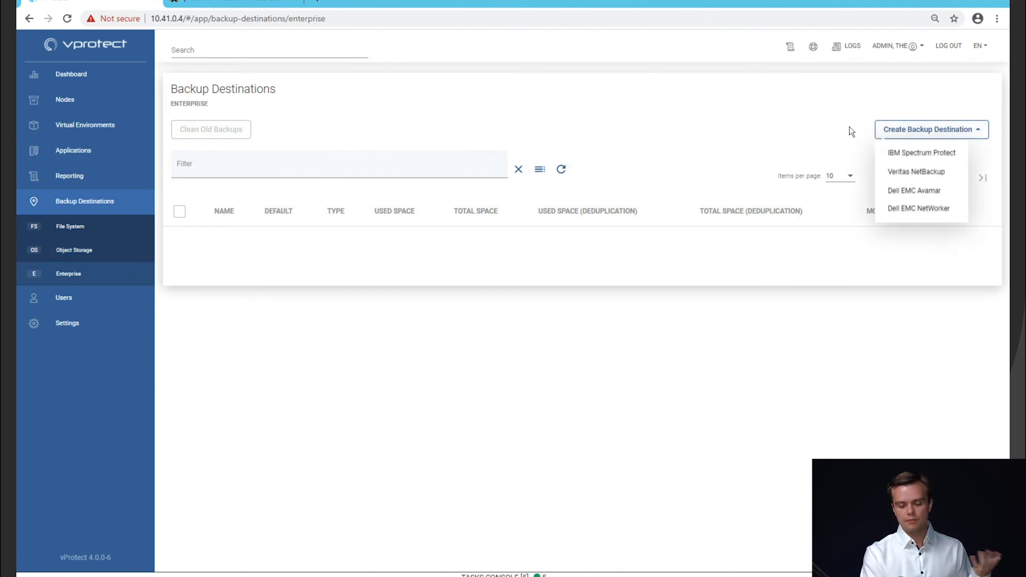